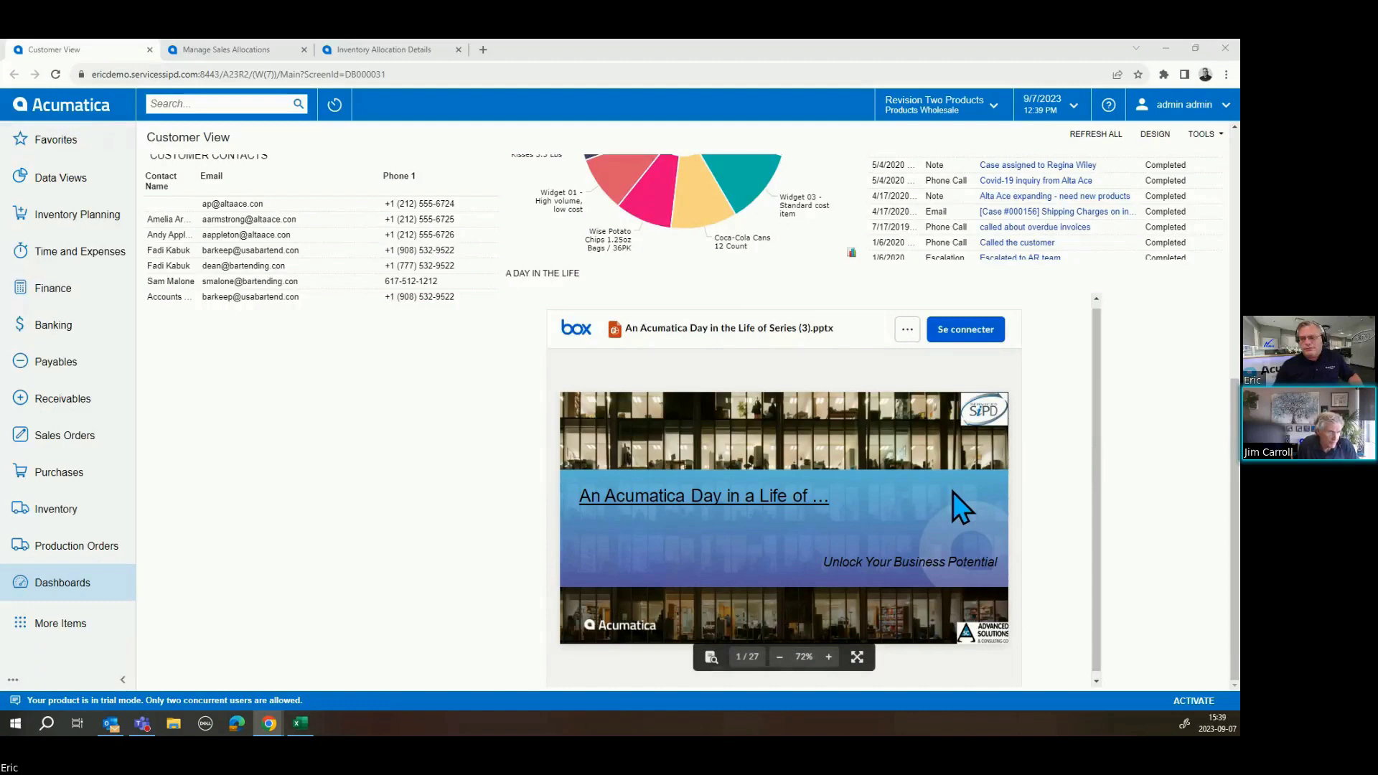
# - Advance the dashboard presentation to the 'Every Acumatica Day is…' slide
pyautogui.press('Right')
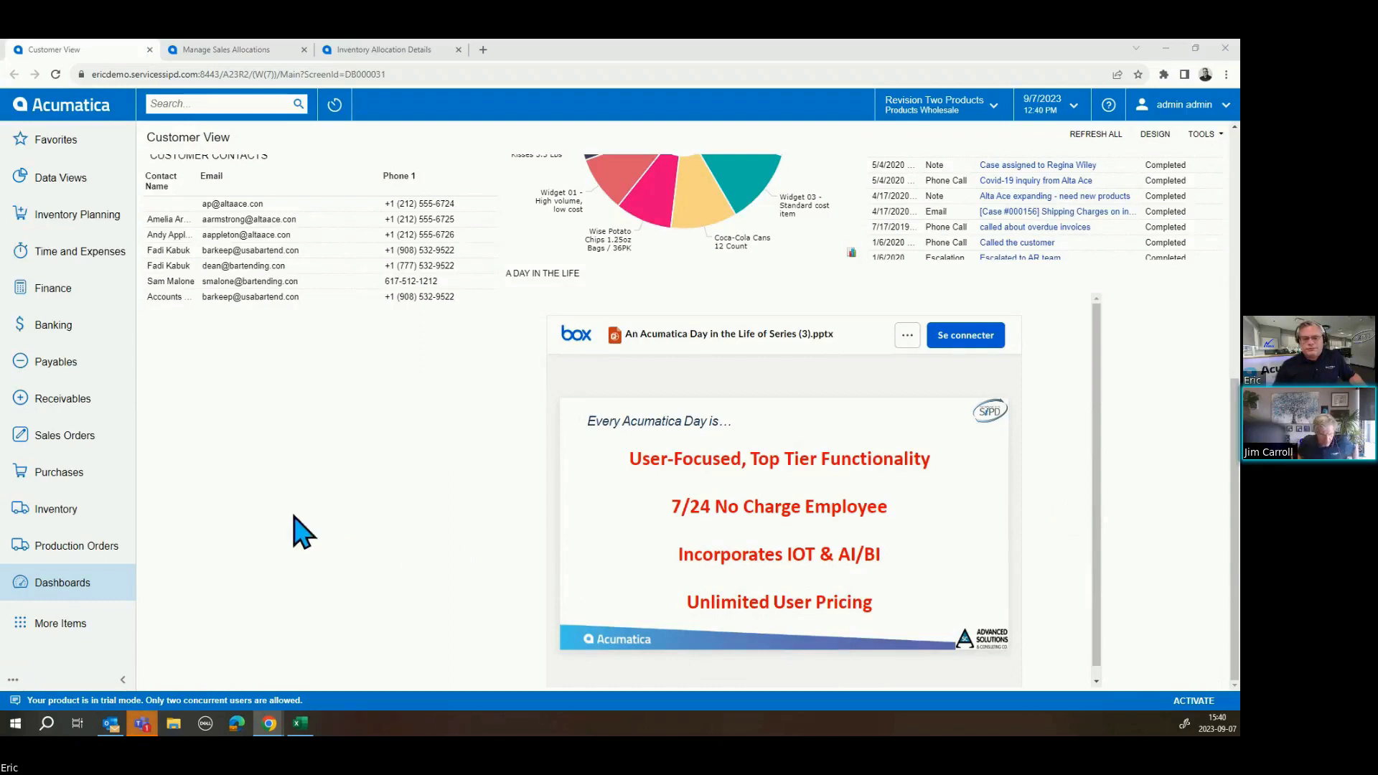
# - Bring up the Sales Orders workspace menu from the left sidebar
pyautogui.click(54, 439)
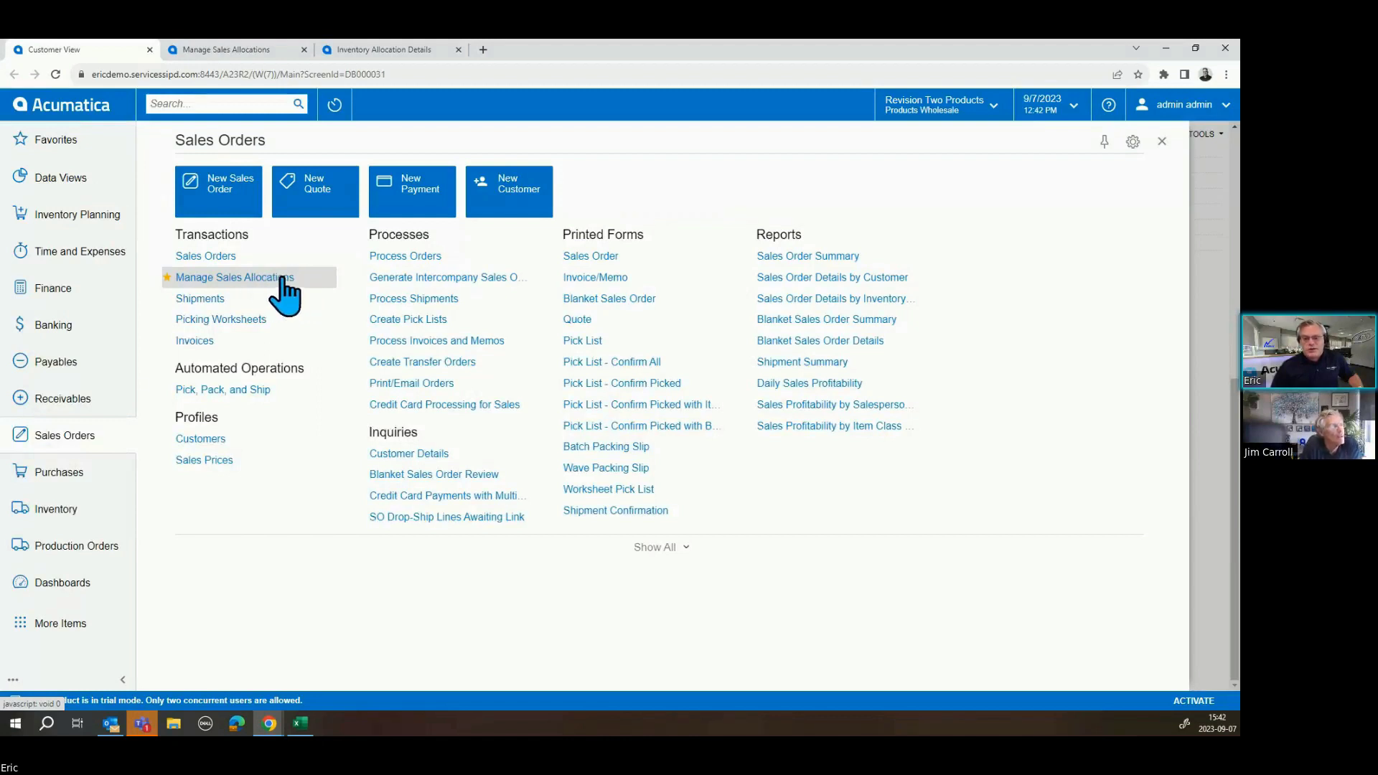
# - Filter Manage Sales Allocations to the SO - Sales Order type, leaving four Acer laptop lines
pyautogui.click(262, 52)
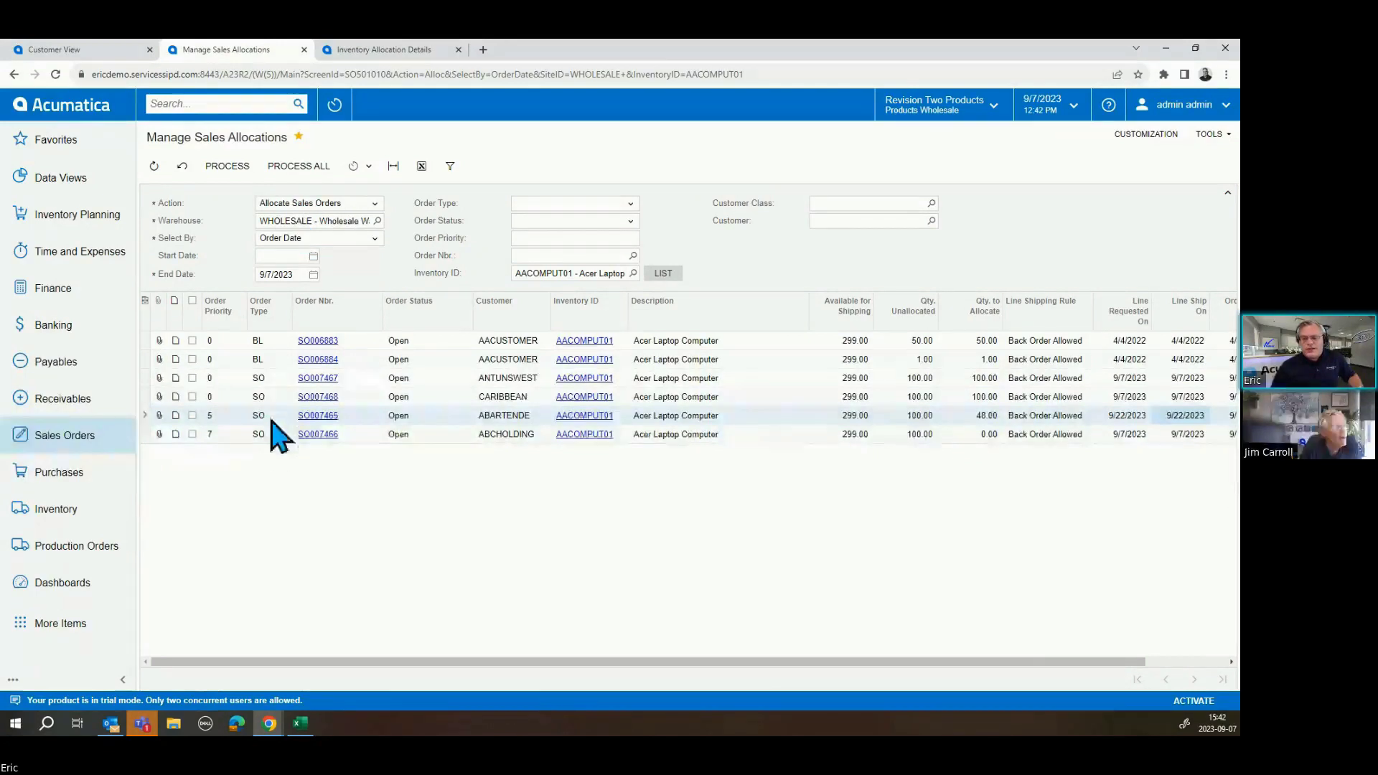
pyautogui.click(633, 206)
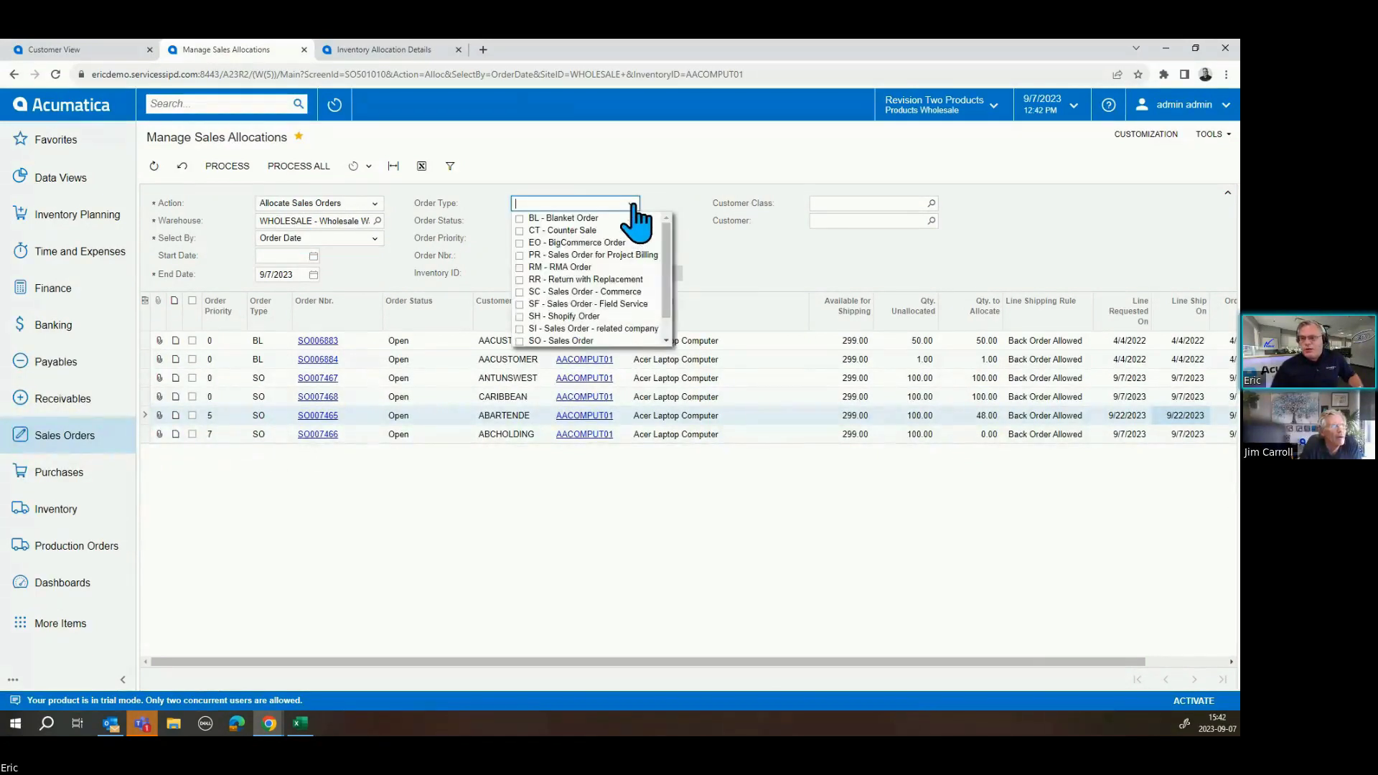
pyautogui.click(521, 342)
pyautogui.click(770, 249)
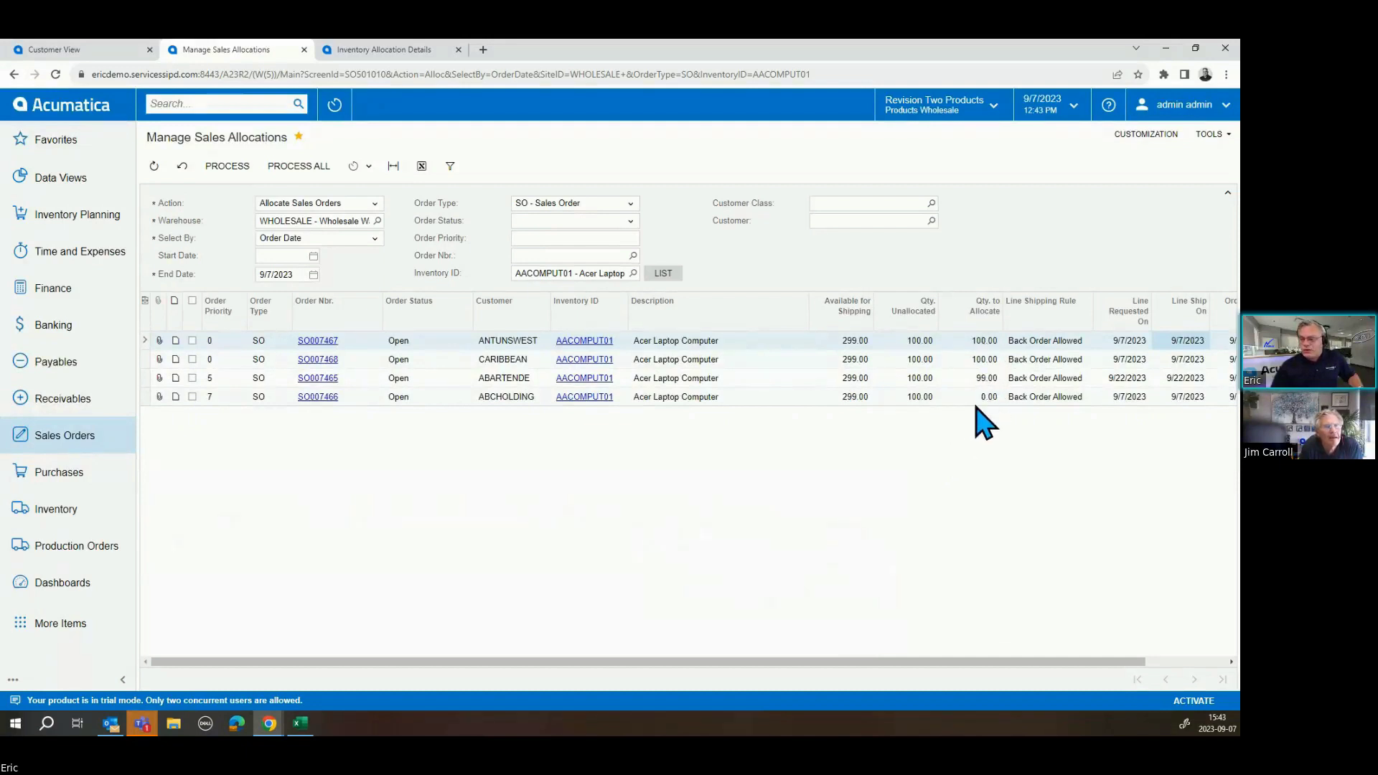
pyautogui.click(984, 345)
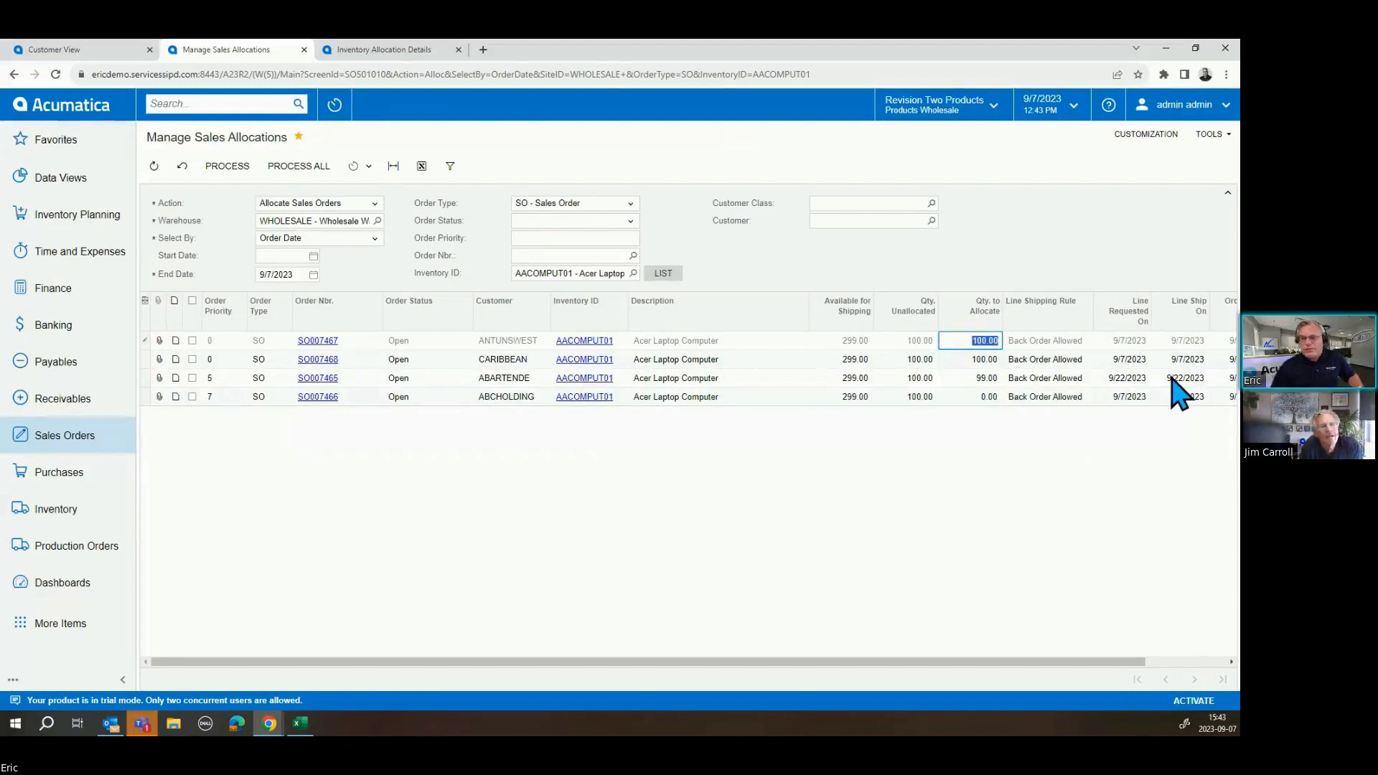
pyautogui.click(400, 50)
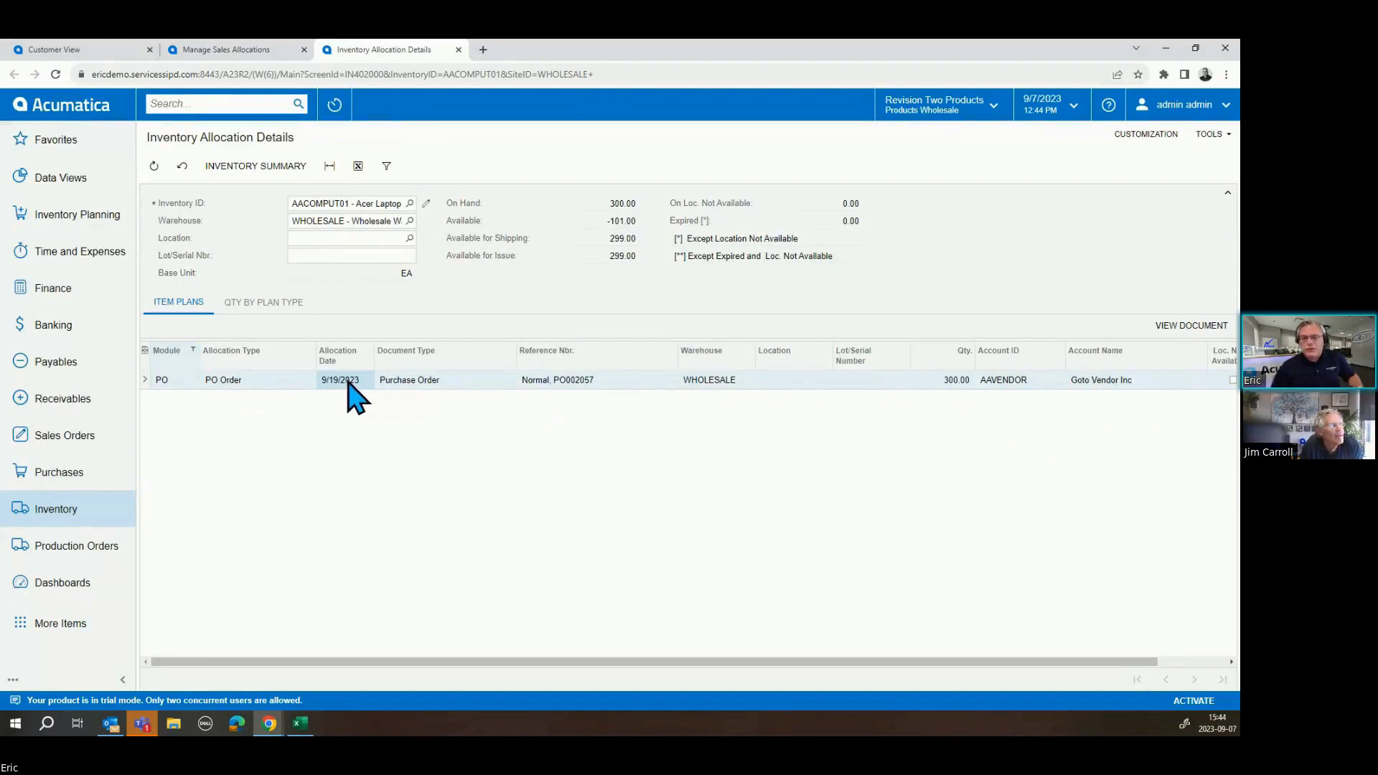
pyautogui.click(248, 54)
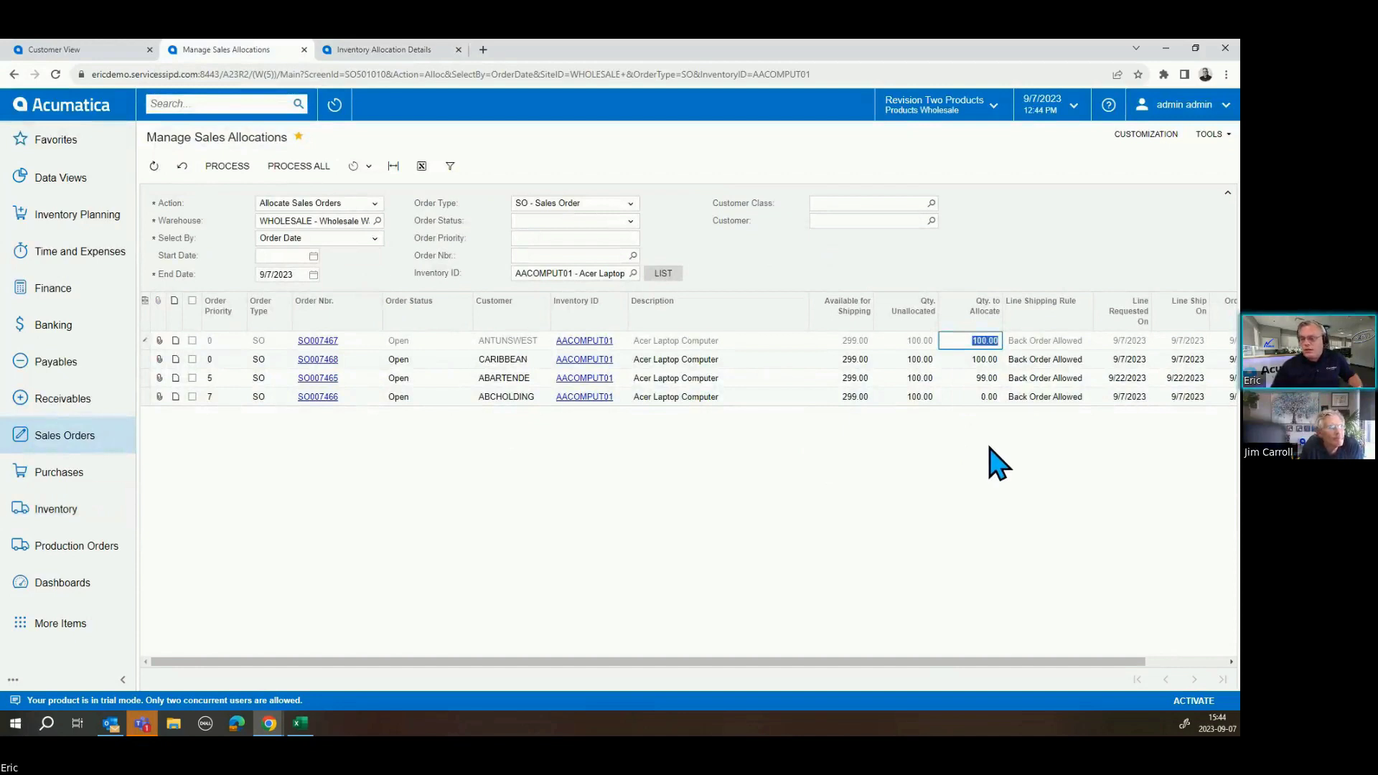
# - Select all four SO orders with quantities to allocate 99, 100, 0 and 100
pyautogui.press('Down')
pyautogui.press('Down')
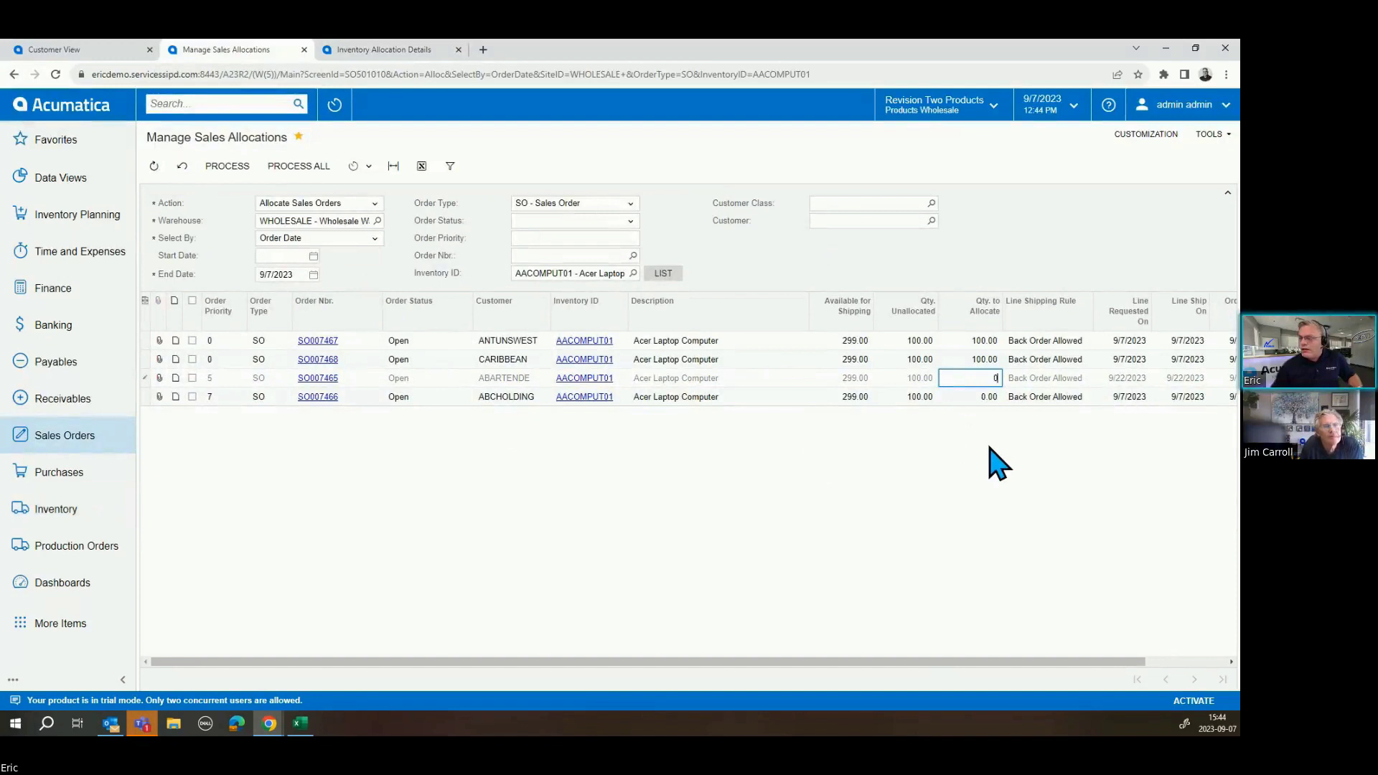
pyautogui.press('Down')
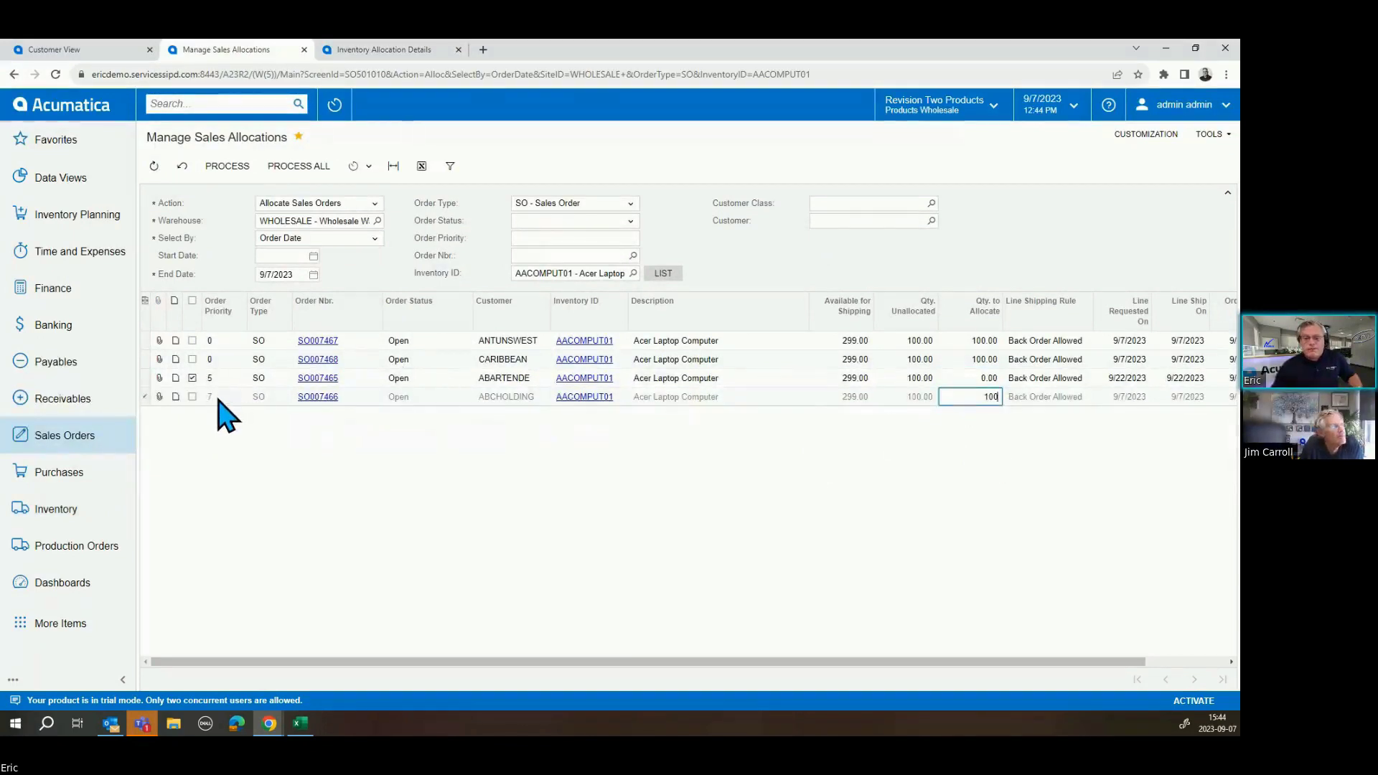
pyautogui.press('Return')
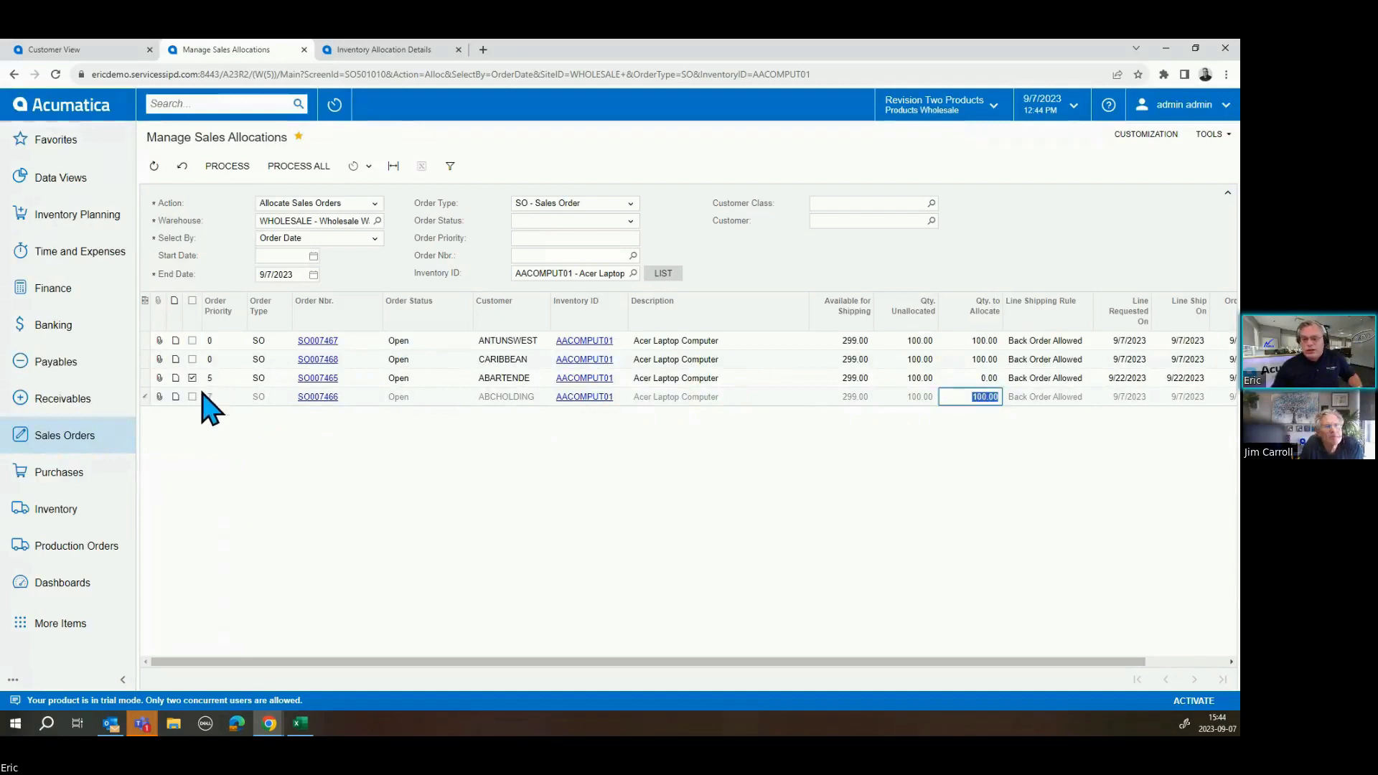
pyautogui.click(201, 398)
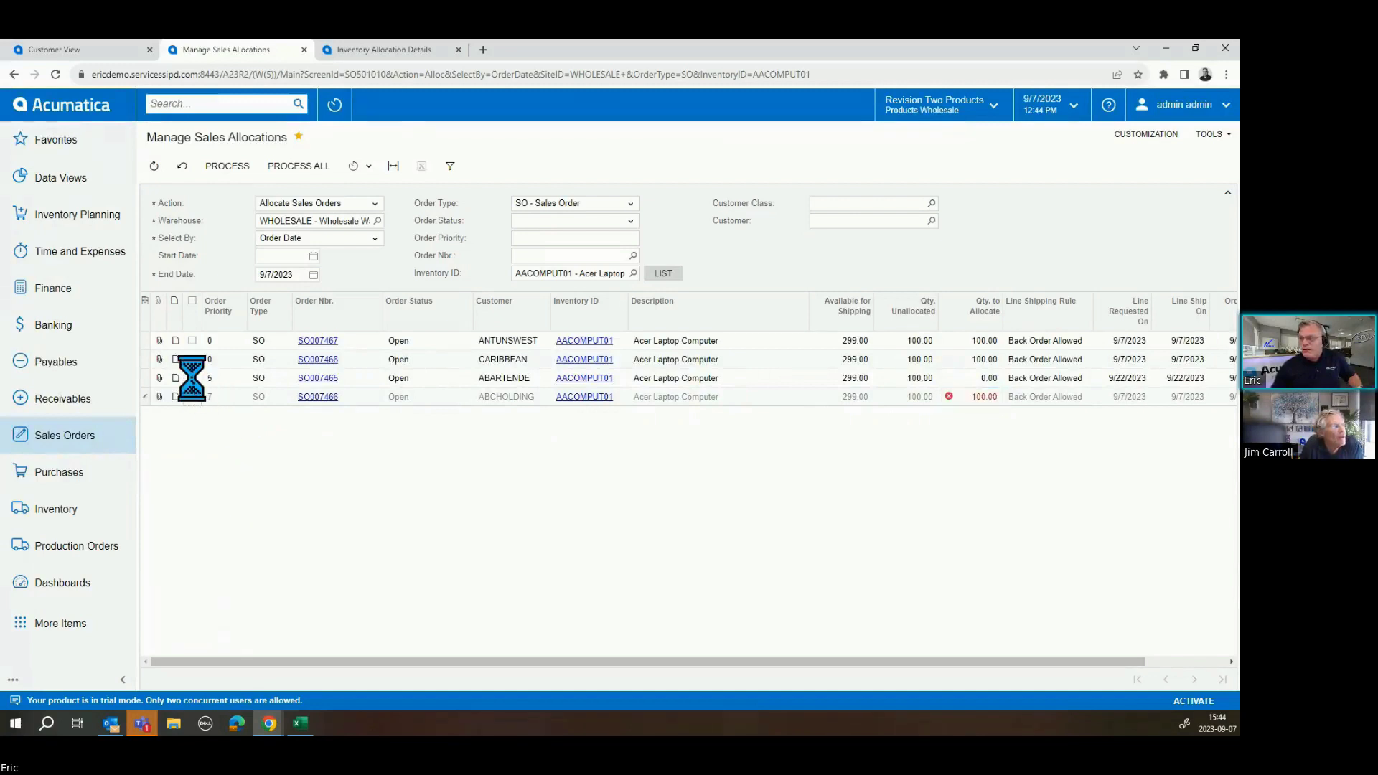
pyautogui.click(193, 360)
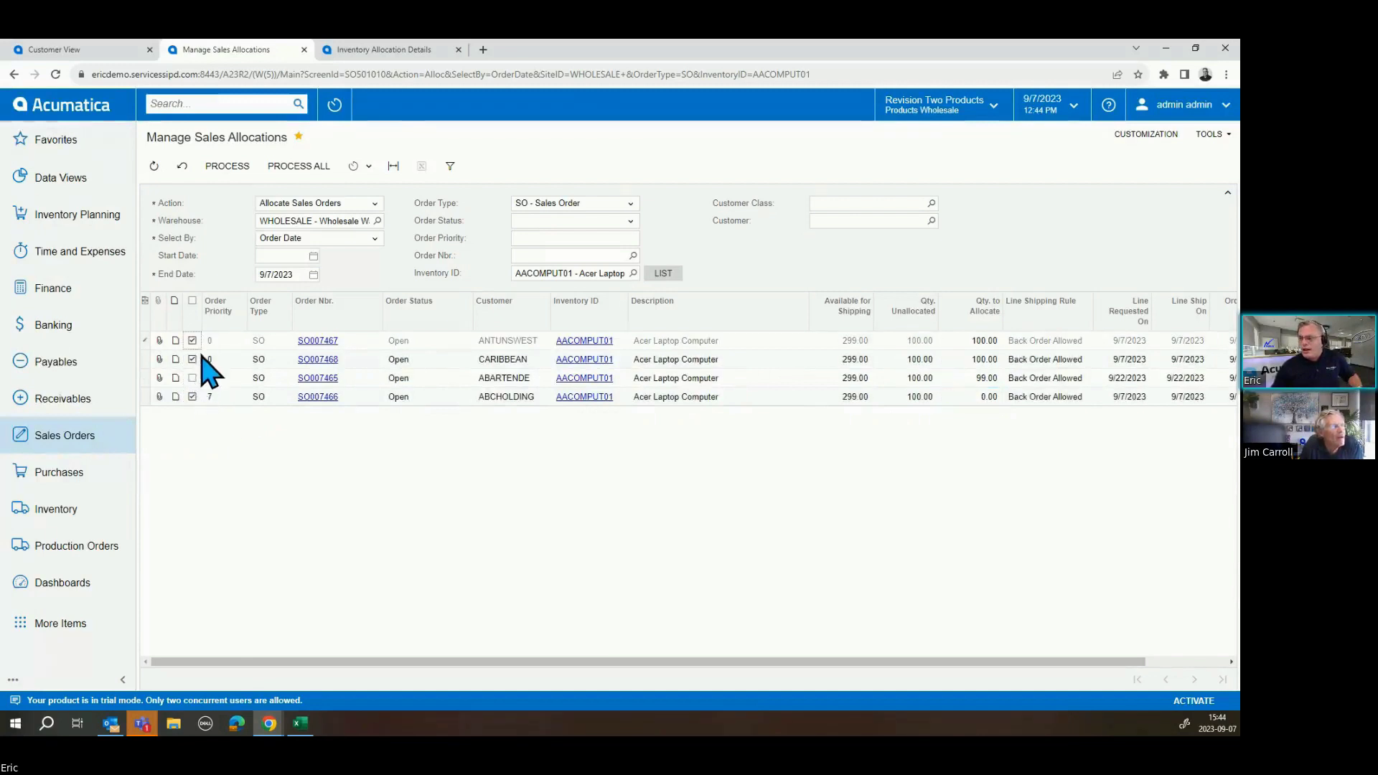
pyautogui.click(980, 379)
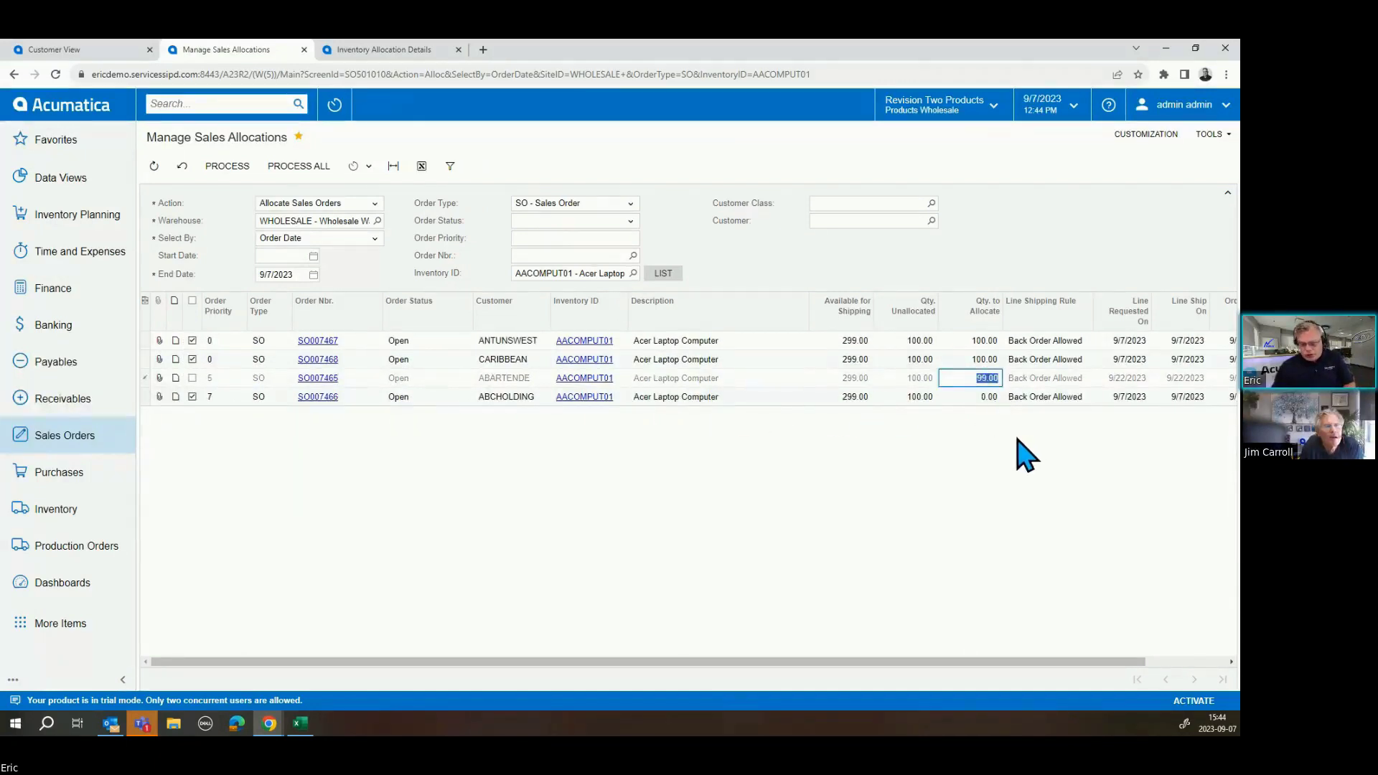
pyautogui.write('0')
pyautogui.click(987, 396)
pyautogui.write('100')
pyautogui.press('BackSpace')
pyautogui.press('BackSpace')
pyautogui.press('BackSpace')
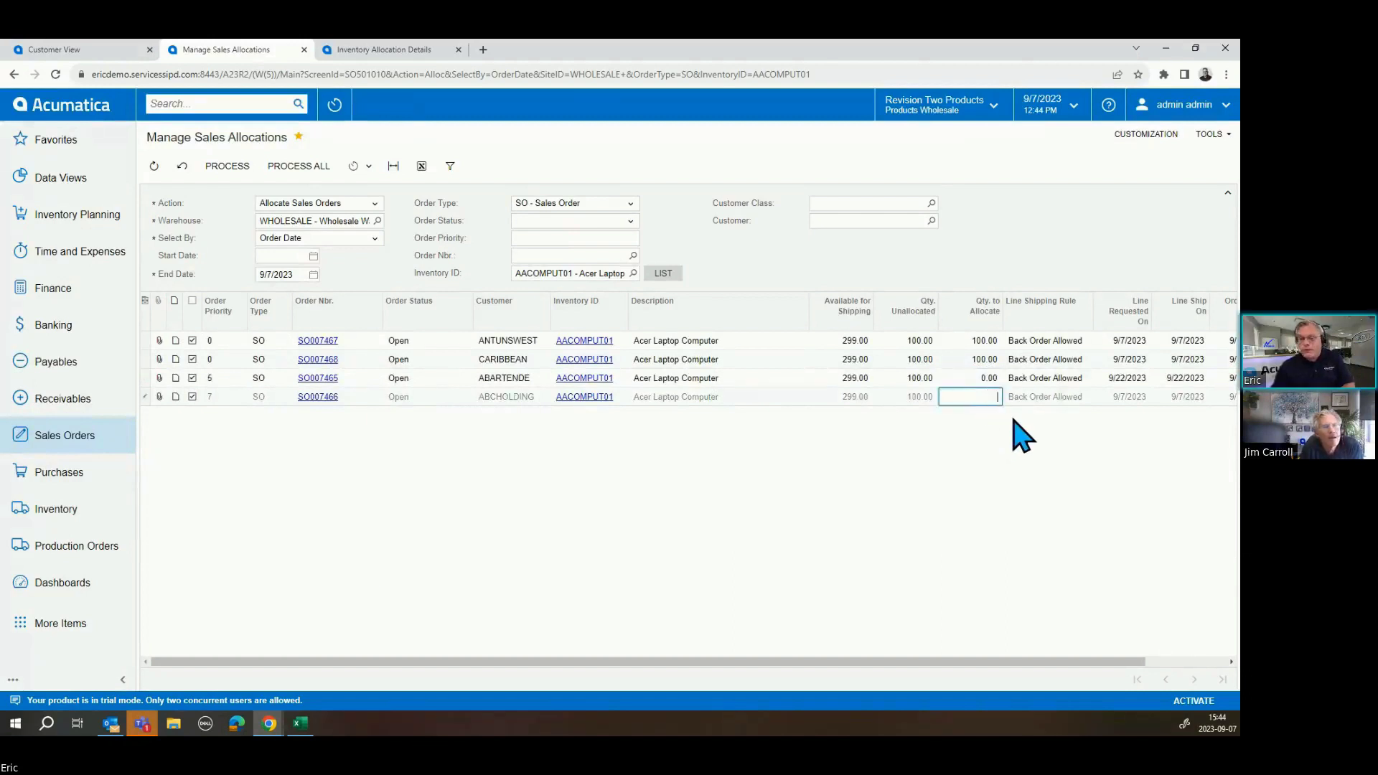
pyautogui.click(985, 344)
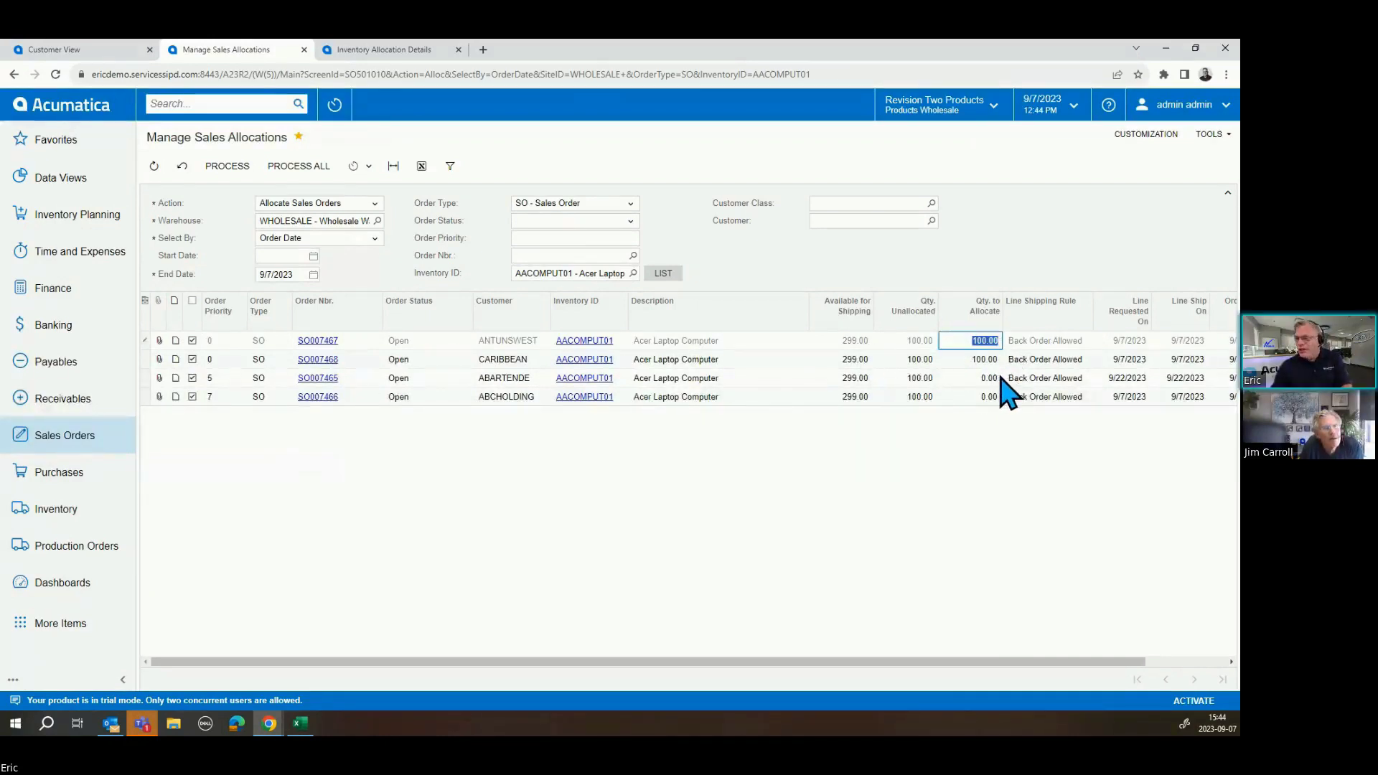
pyautogui.write('99')
pyautogui.click(981, 396)
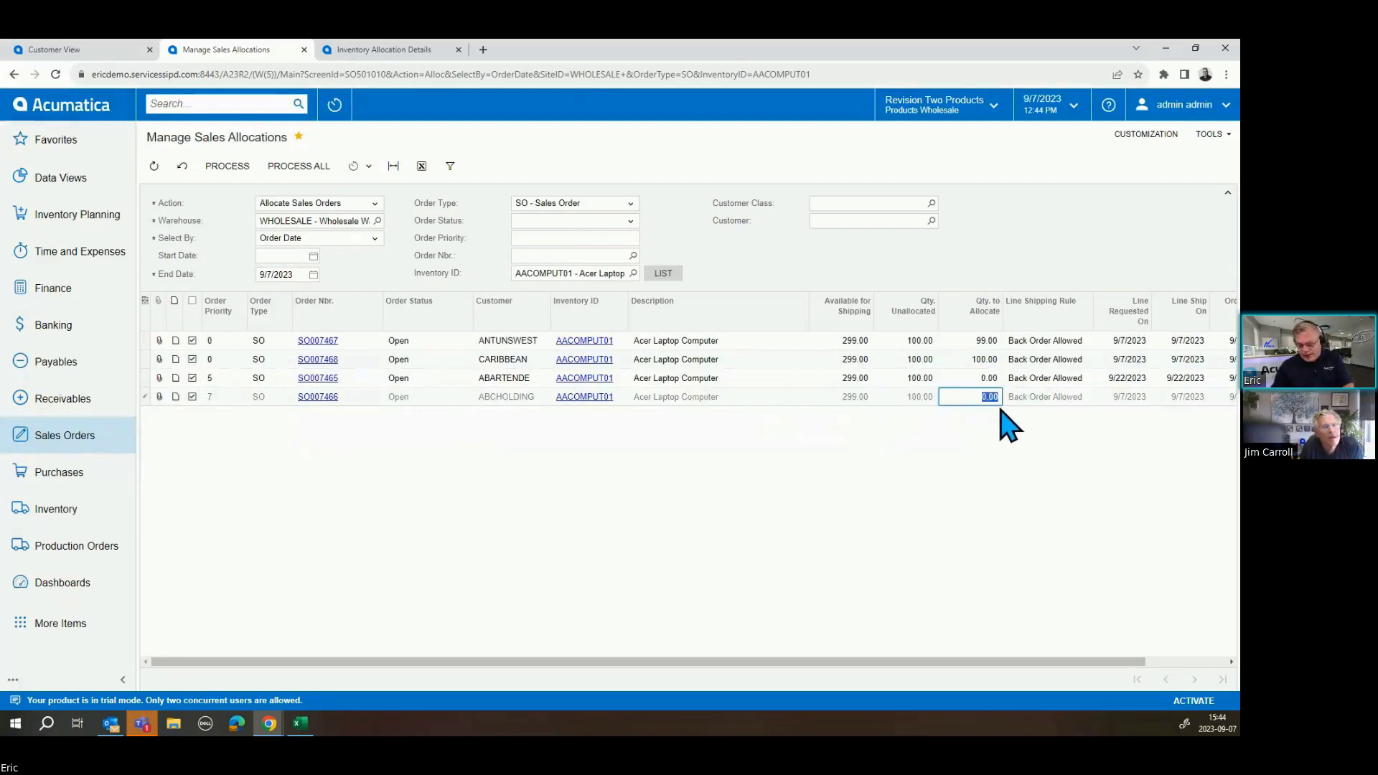
pyautogui.write('10')
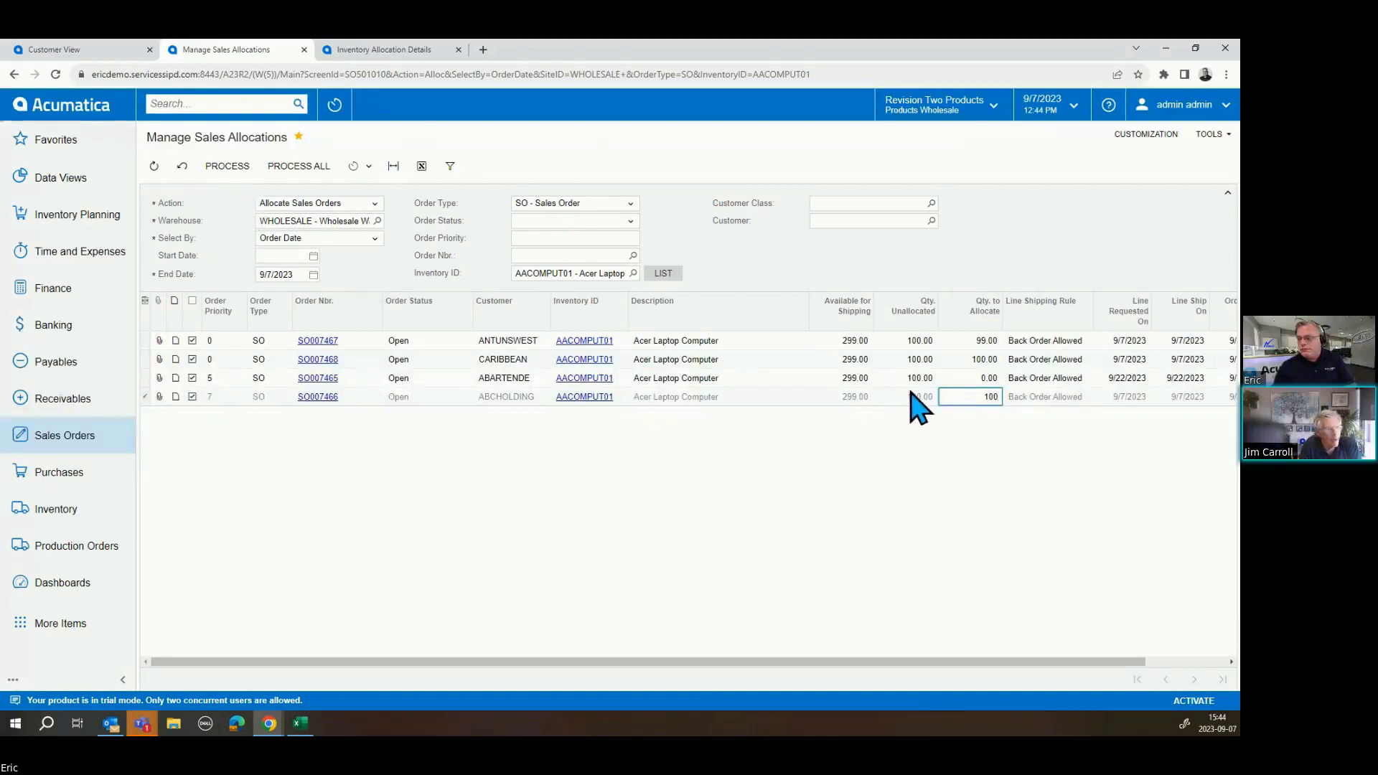
pyautogui.press('Return')
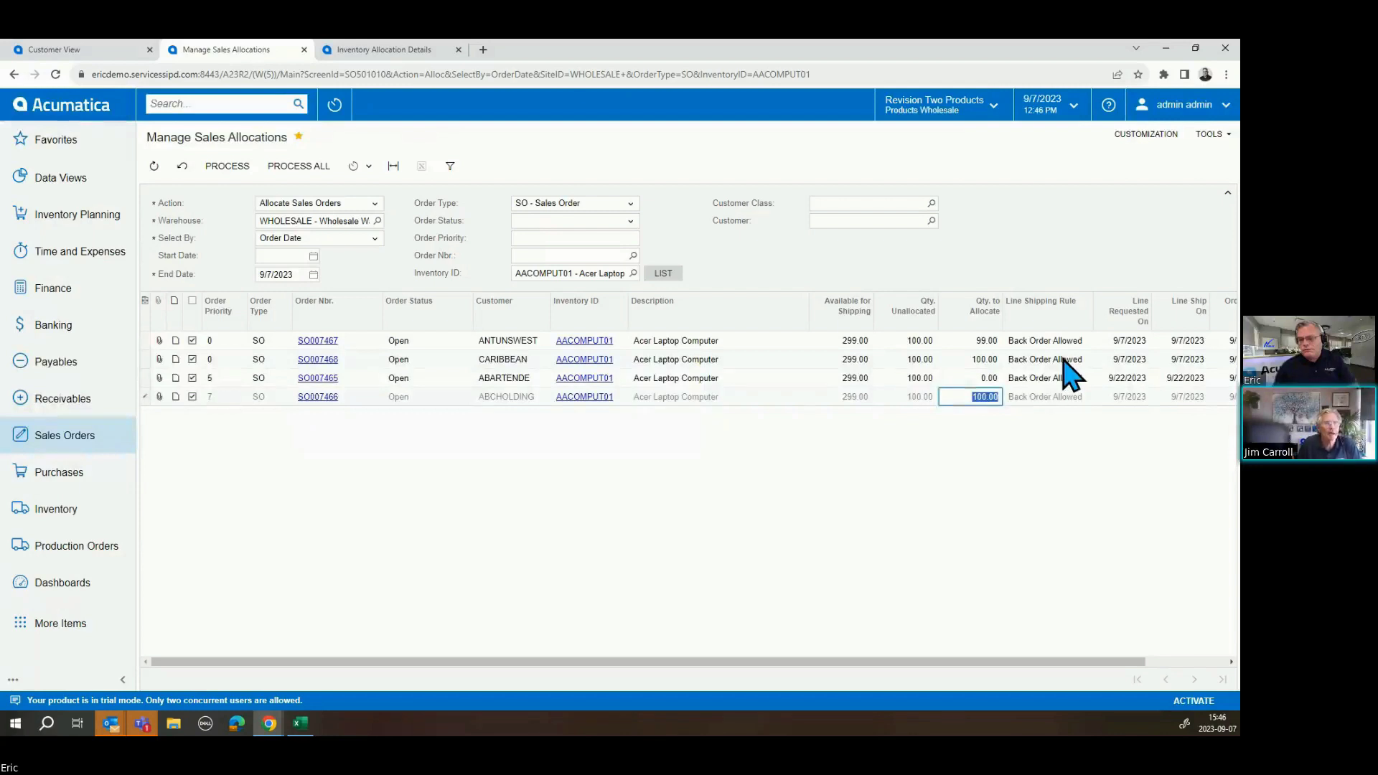
# - Change SO007467's quantity to allocate to 50, leaving the lines at 50, 100, 0, 100
pyautogui.click(986, 341)
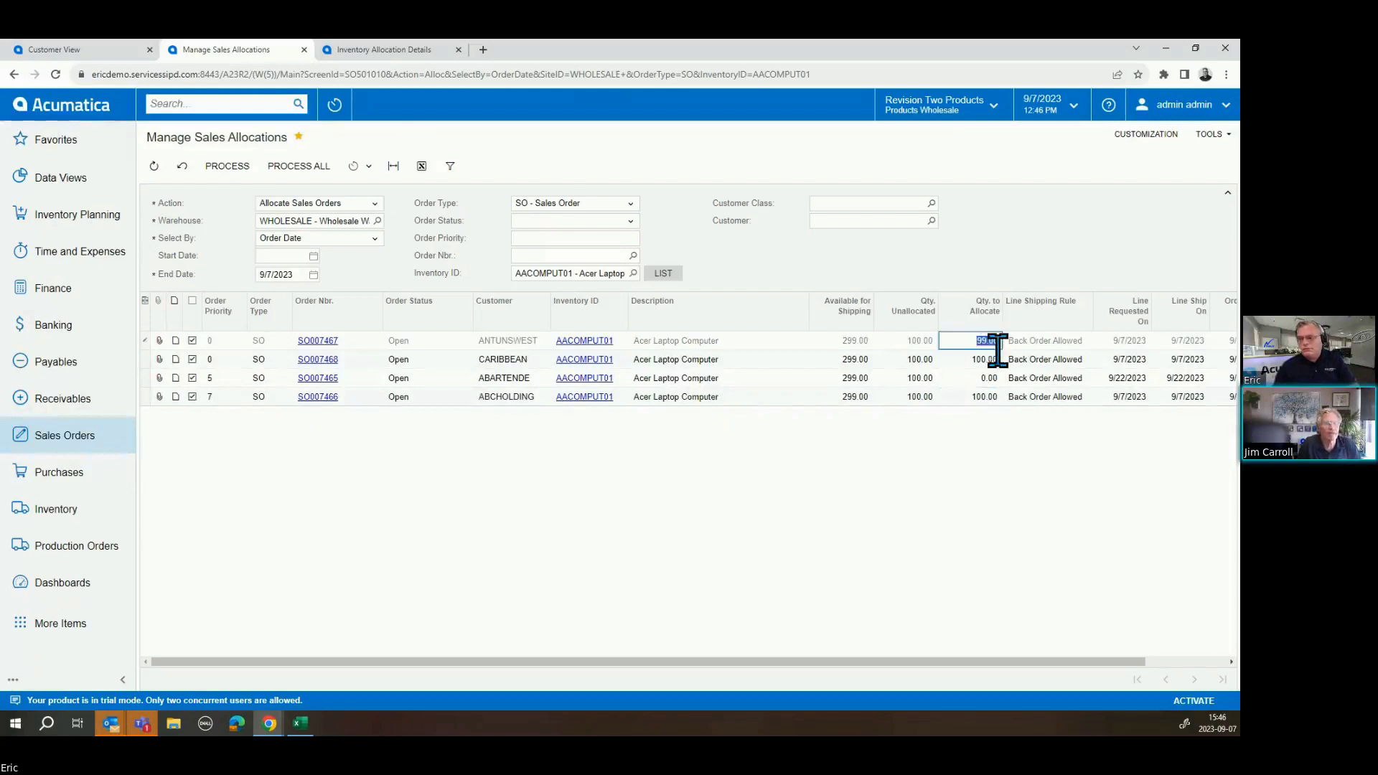
pyautogui.write('0')
pyautogui.click(1056, 367)
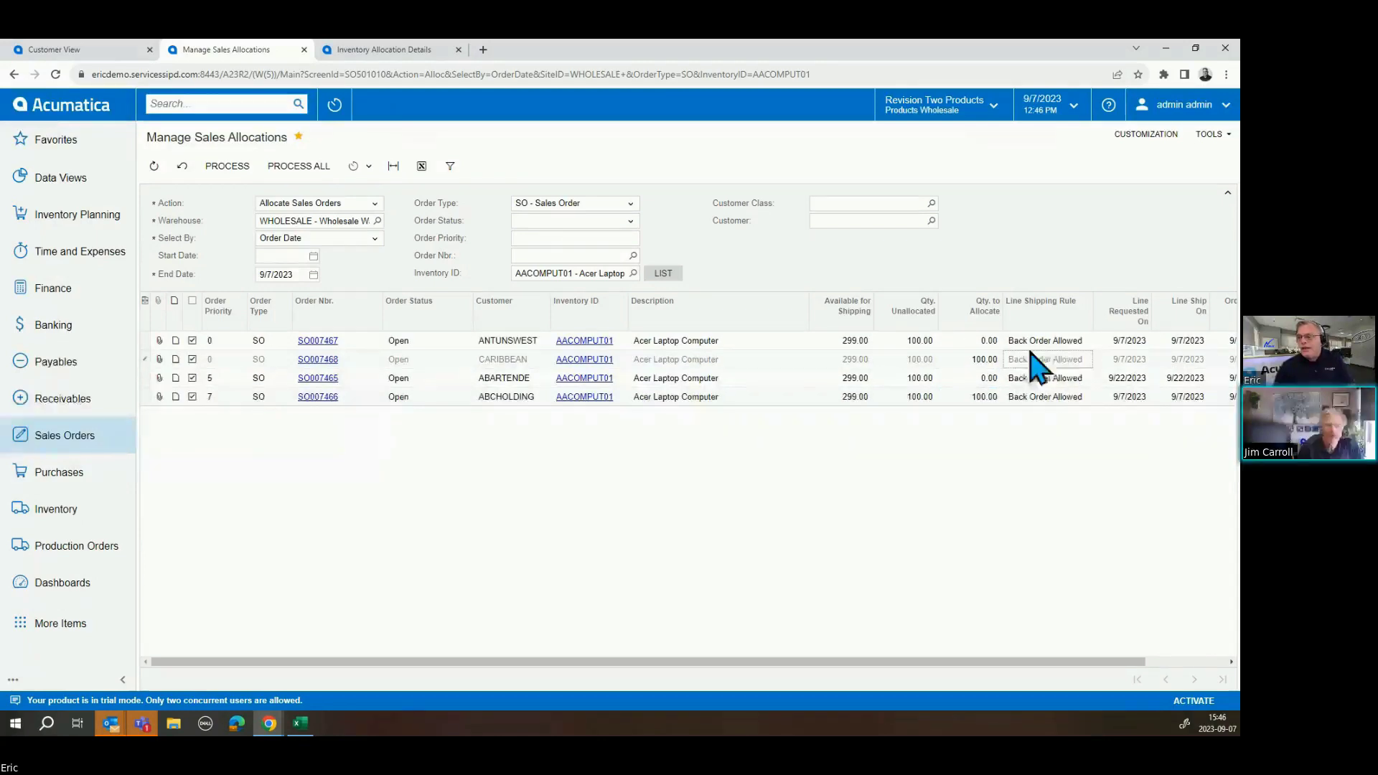
pyautogui.click(989, 340)
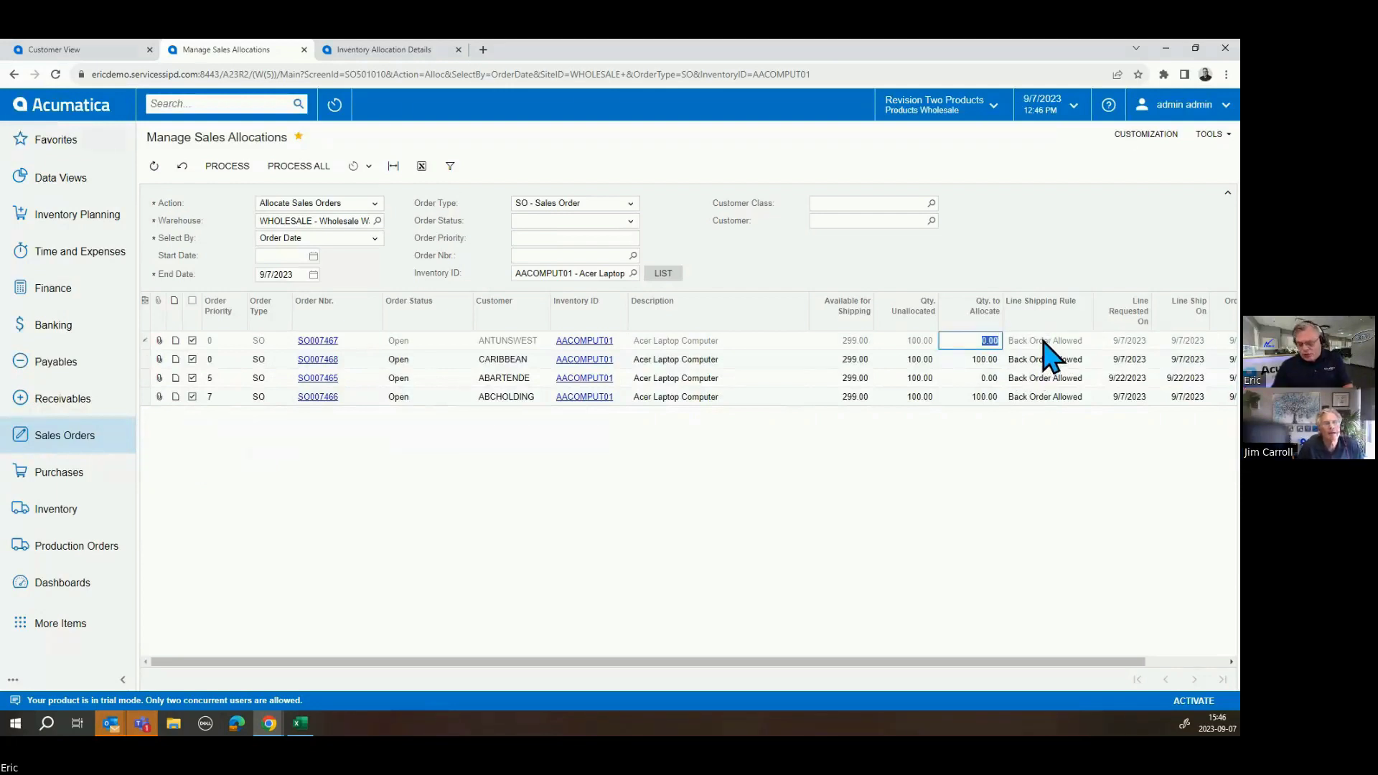
pyautogui.write('500')
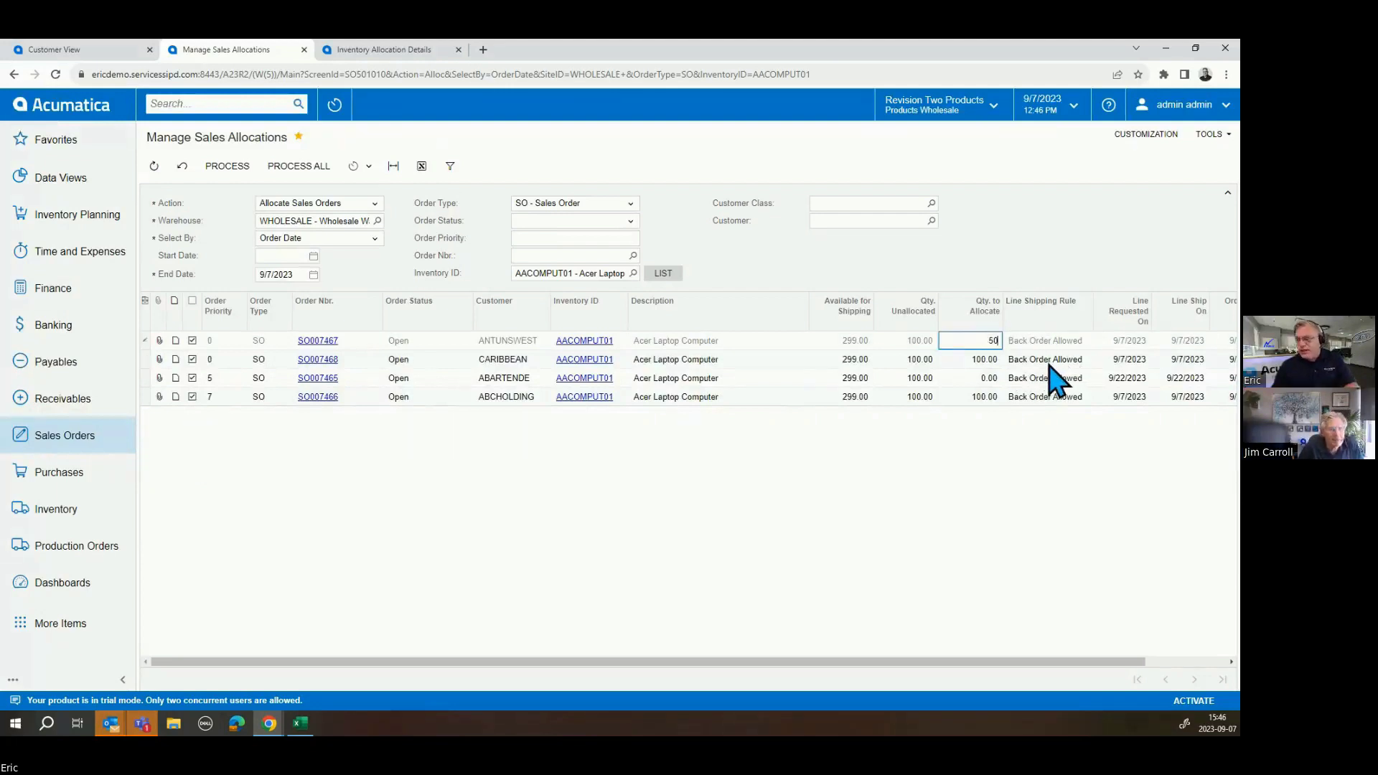
pyautogui.press('BackSpace')
pyautogui.click(1036, 365)
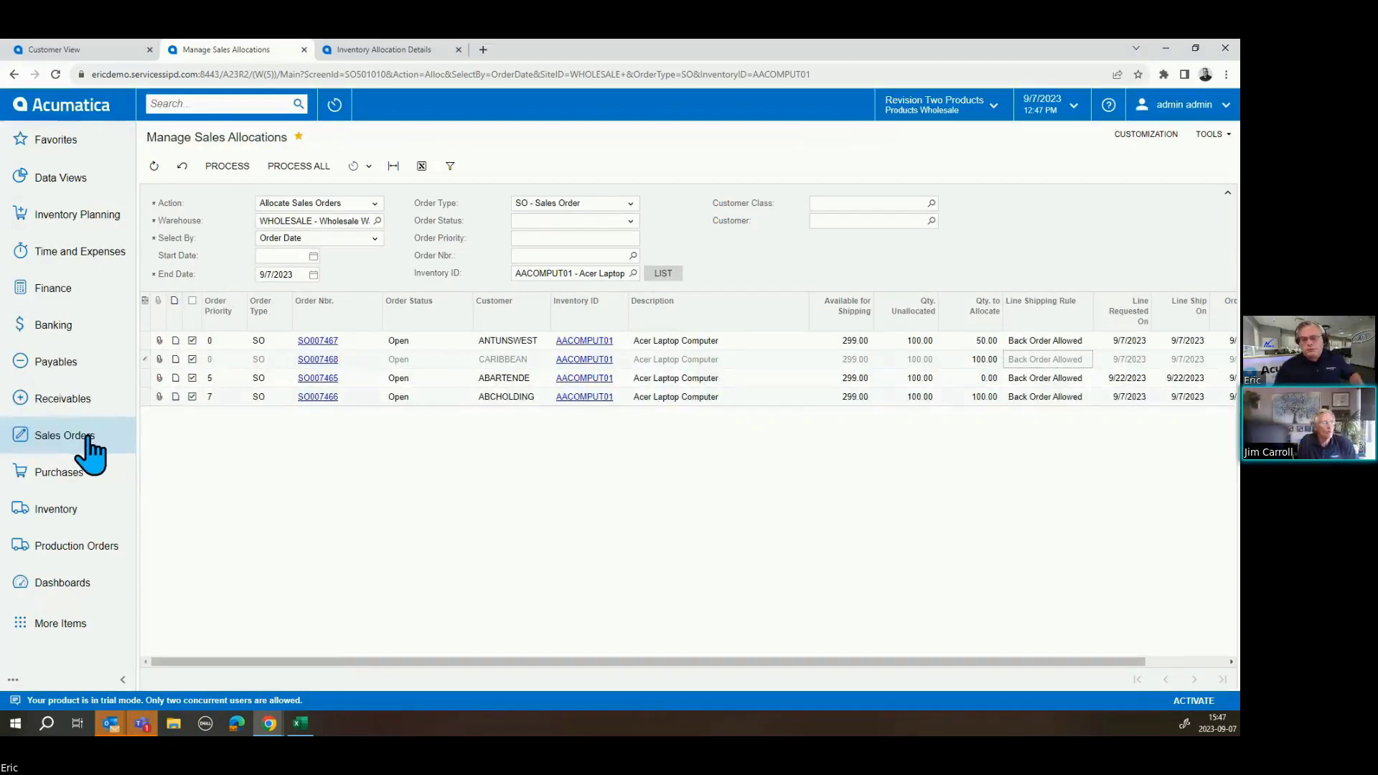
pyautogui.click(91, 442)
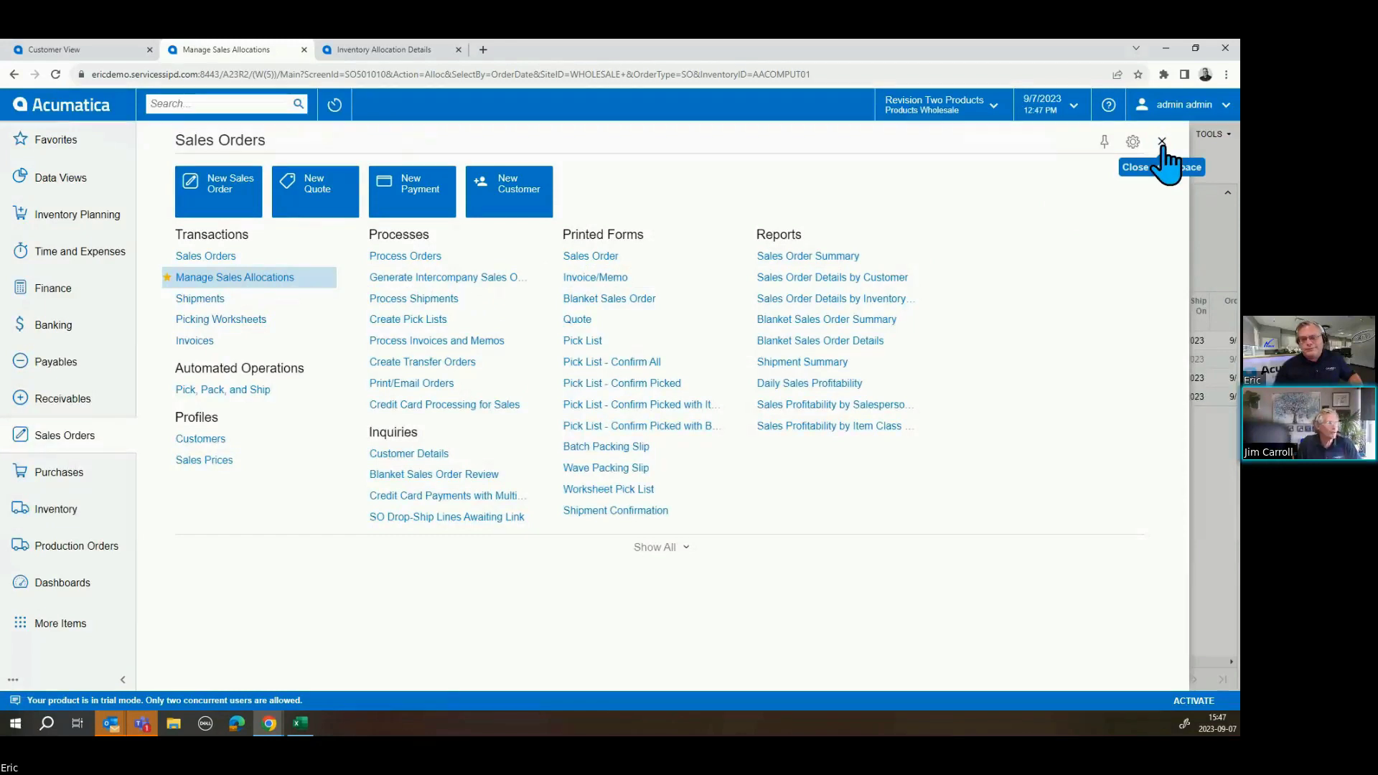
pyautogui.click(1162, 144)
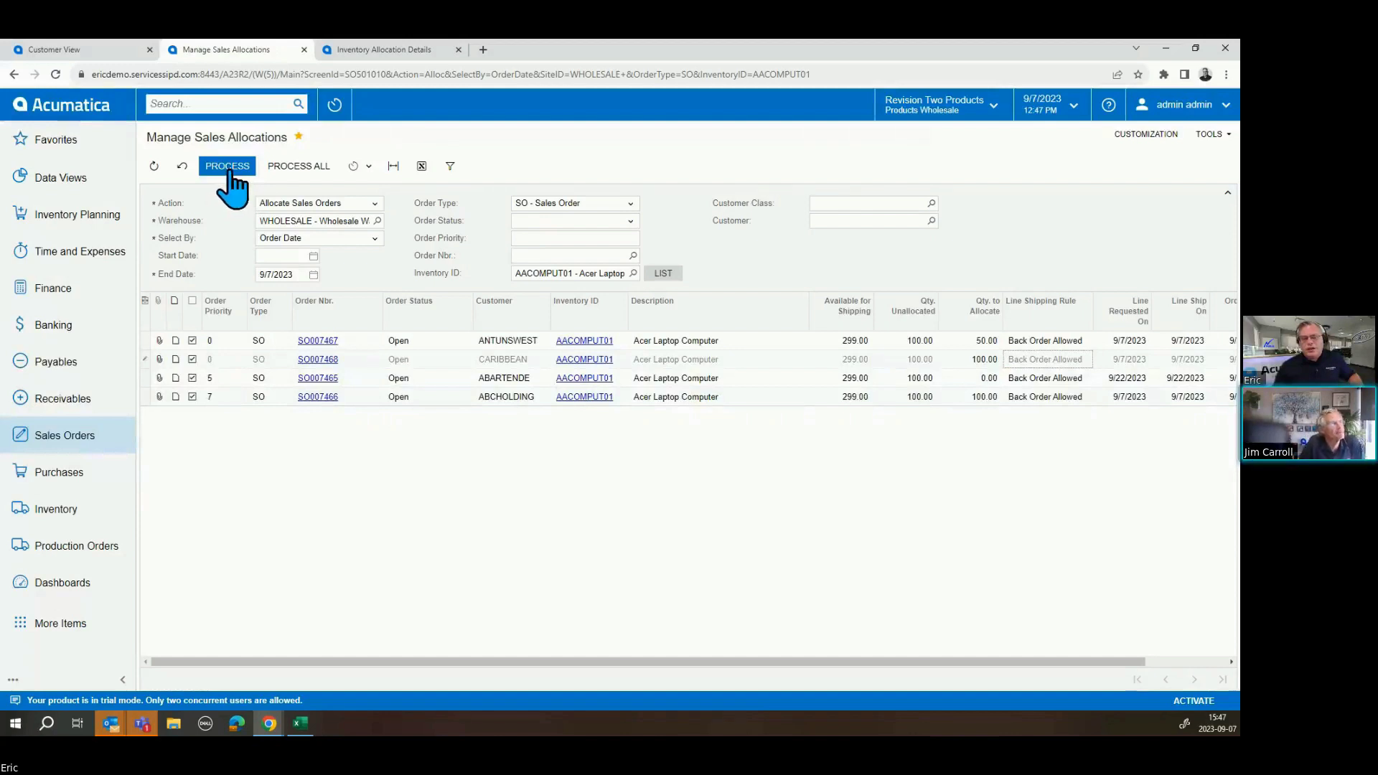
# - Process the four sales allocations and dismiss the error-free processing results
pyautogui.click(229, 171)
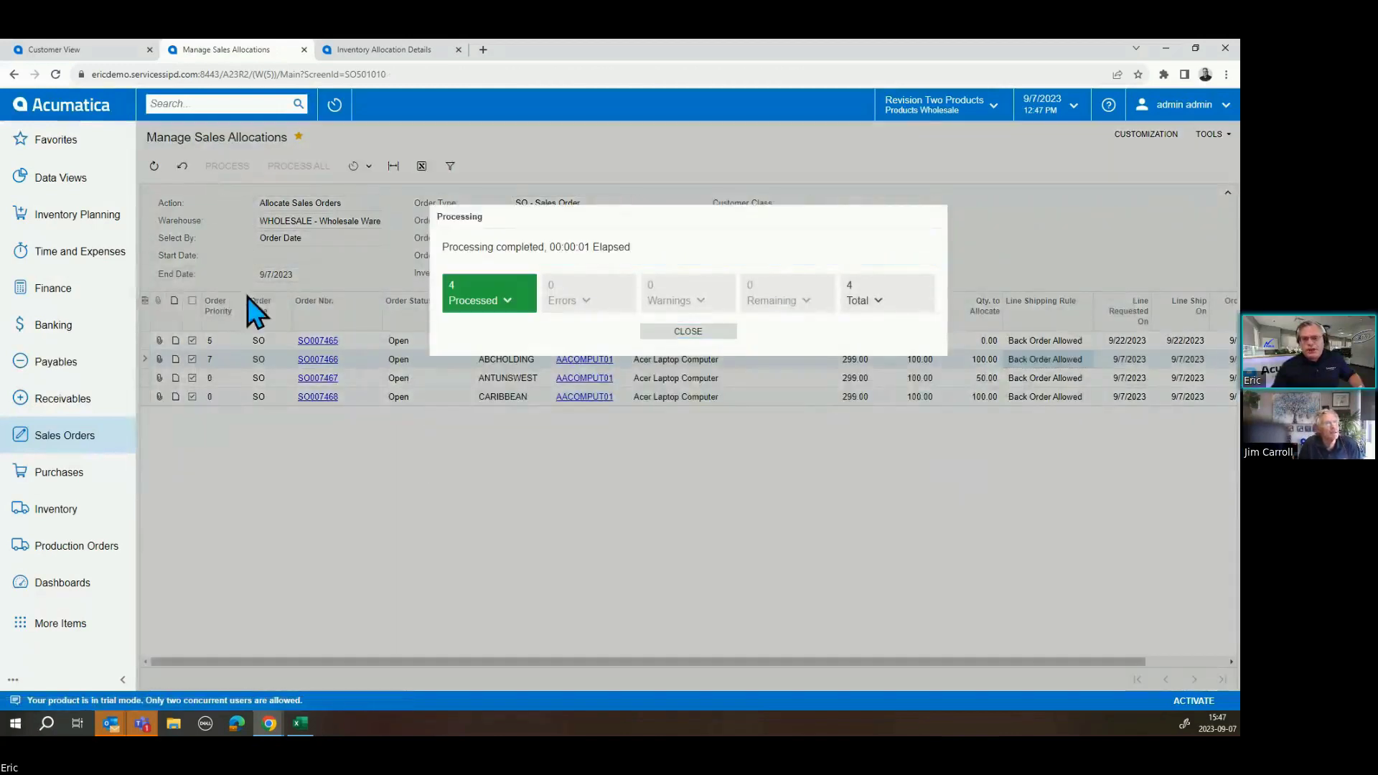
pyautogui.click(700, 345)
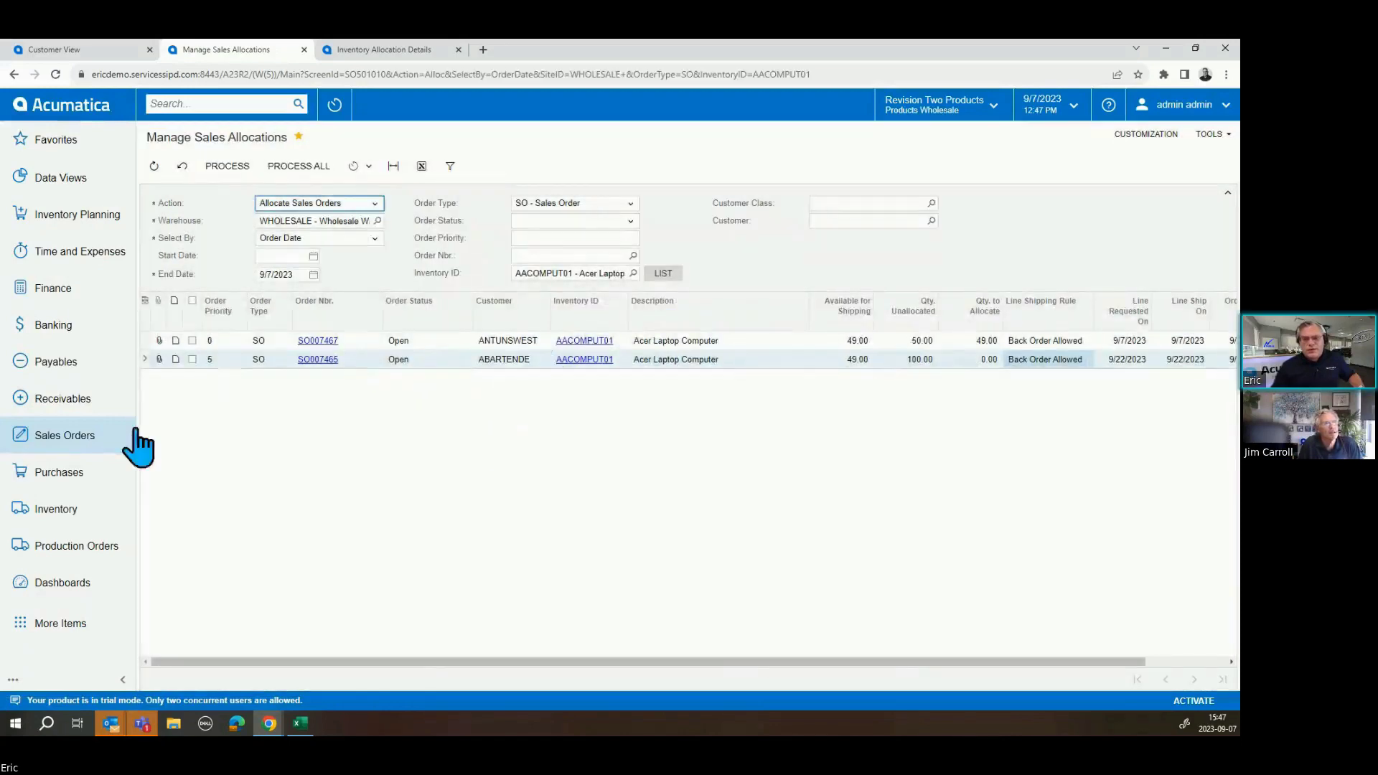
pyautogui.click(99, 442)
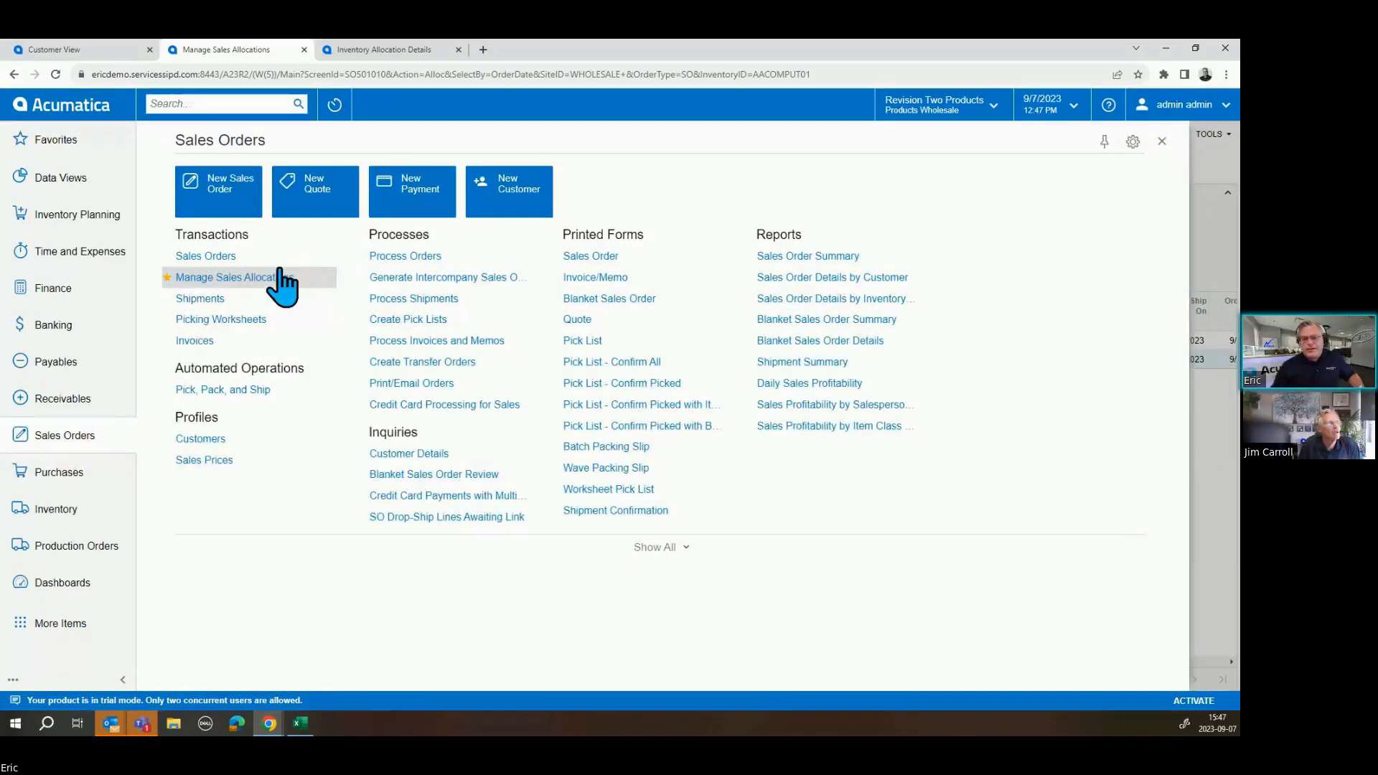
# - Open sales order SO007467 for Antun's of Westchester from the Sales Orders list
pyautogui.click(206, 256)
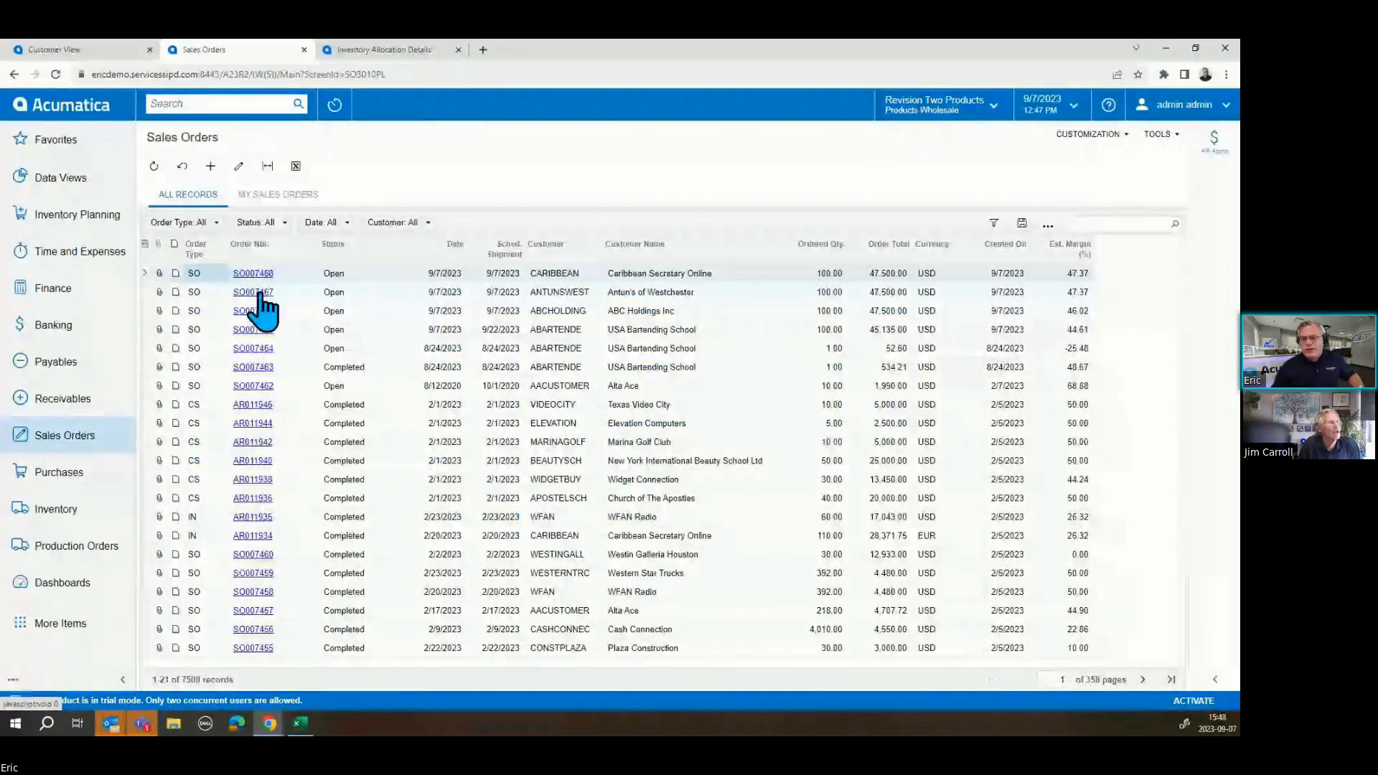
pyautogui.click(262, 293)
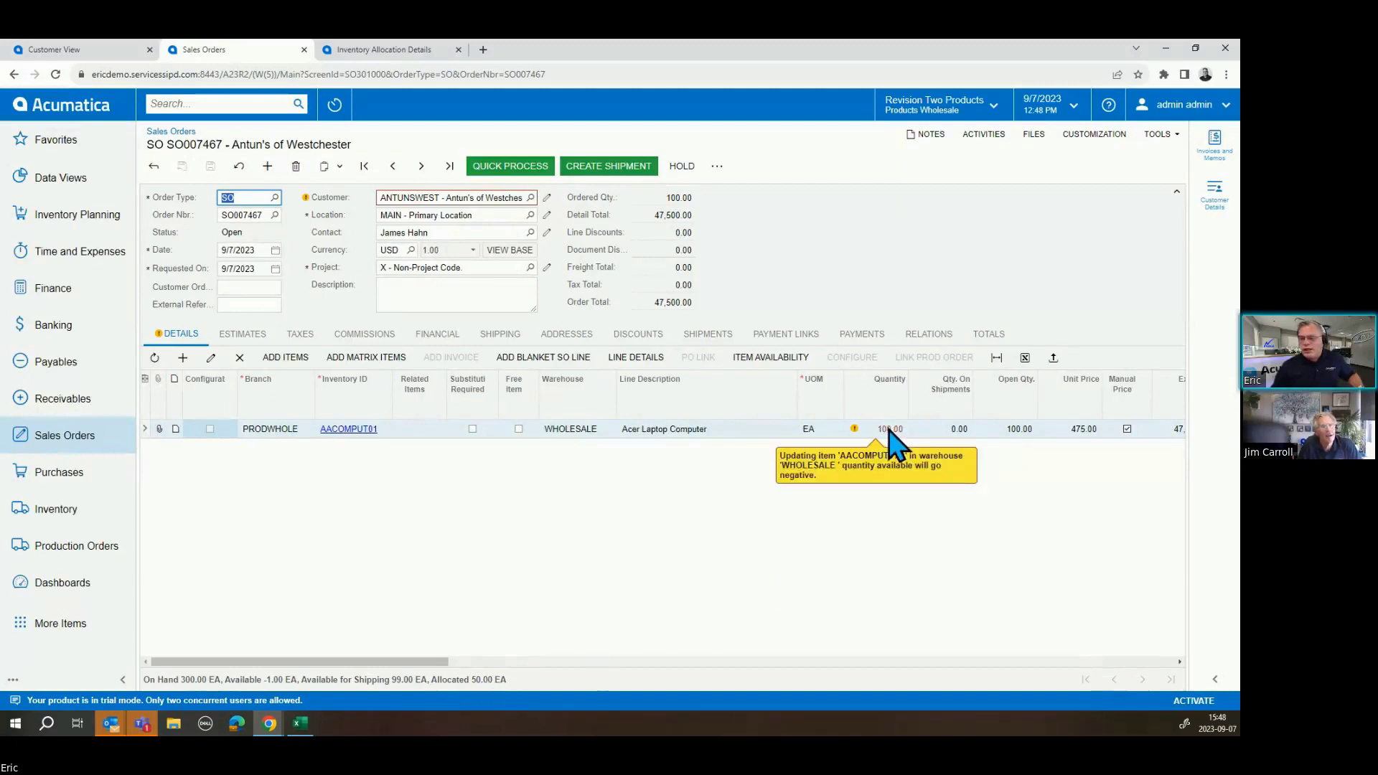
# - Create shipment 005039 for SO007467 with the default shipment parameters
pyautogui.click(625, 167)
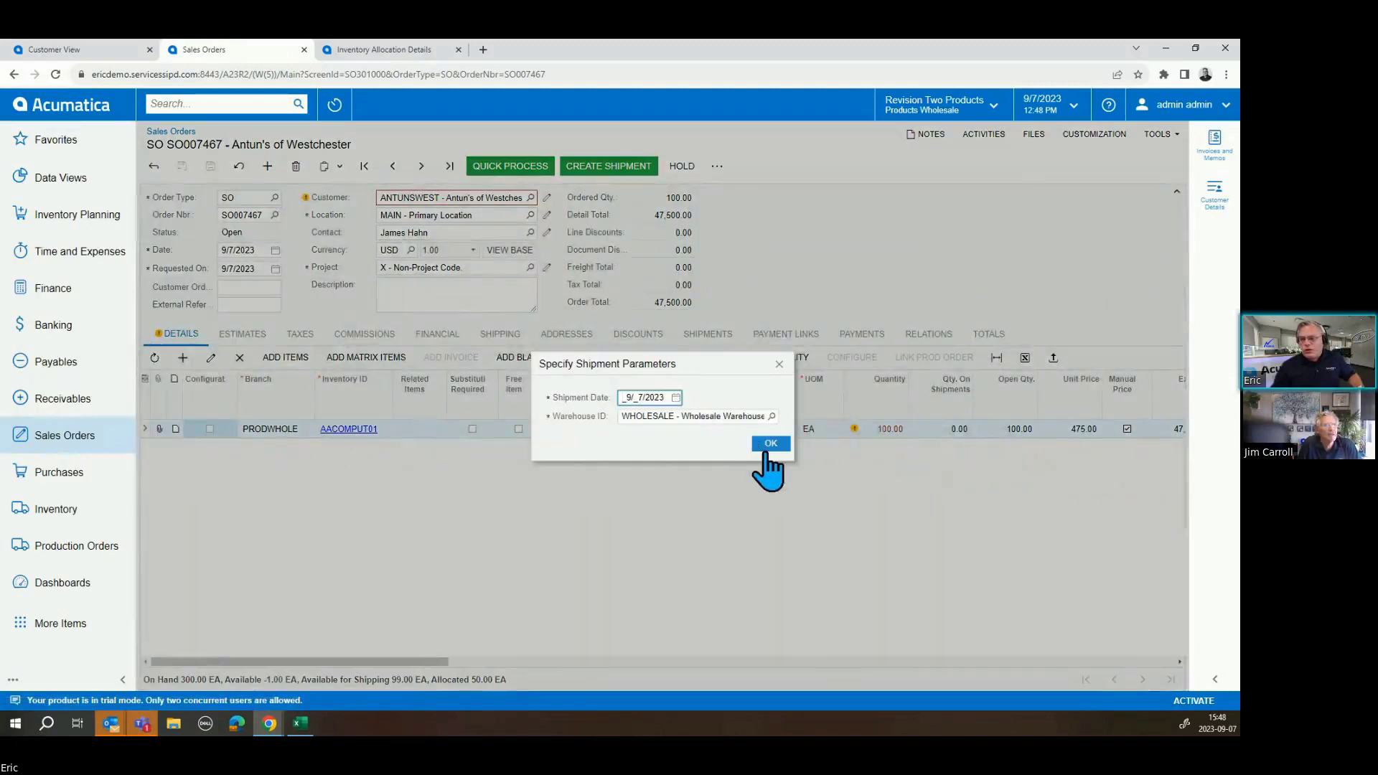
pyautogui.click(770, 444)
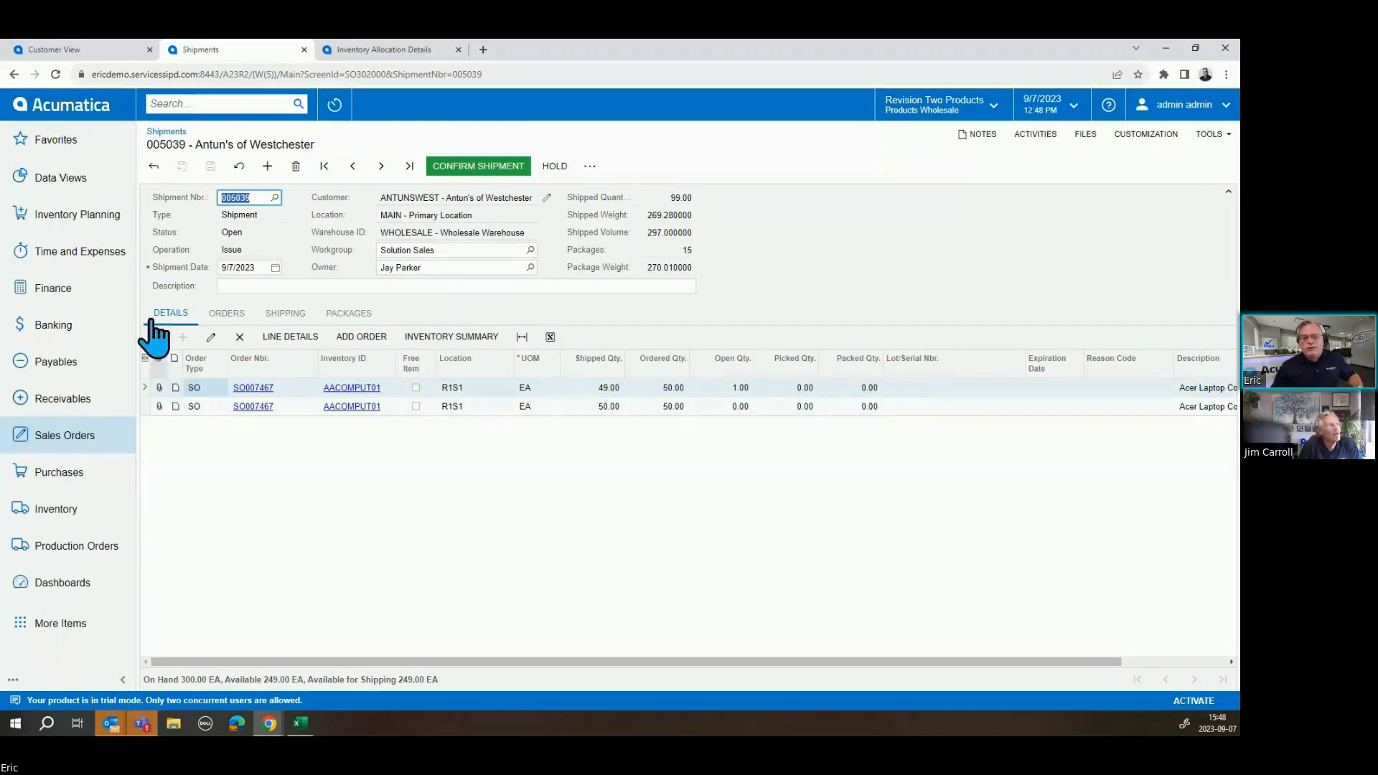
# - Return to SO007467, now Shipping with 99 units, then reopen the Sales Orders workspace
pyautogui.click(15, 74)
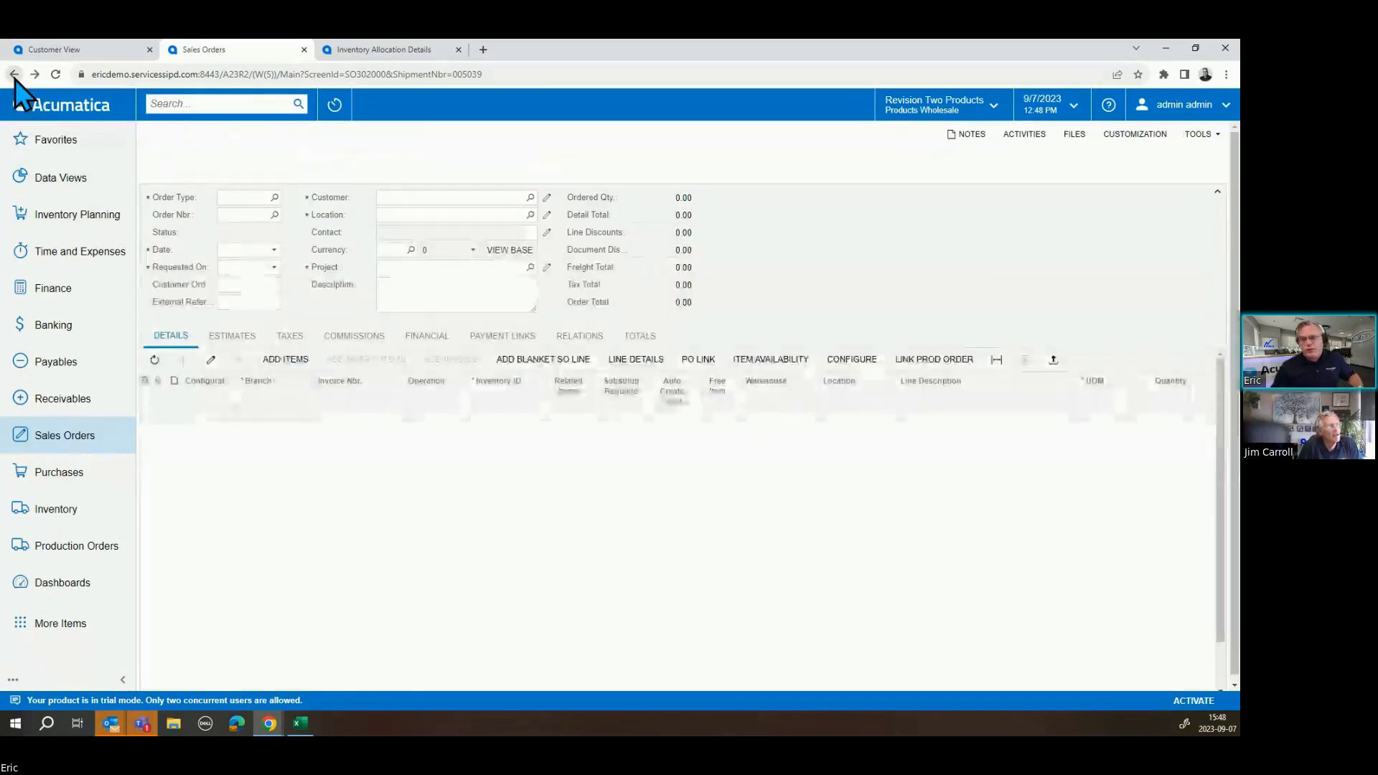
pyautogui.click(96, 456)
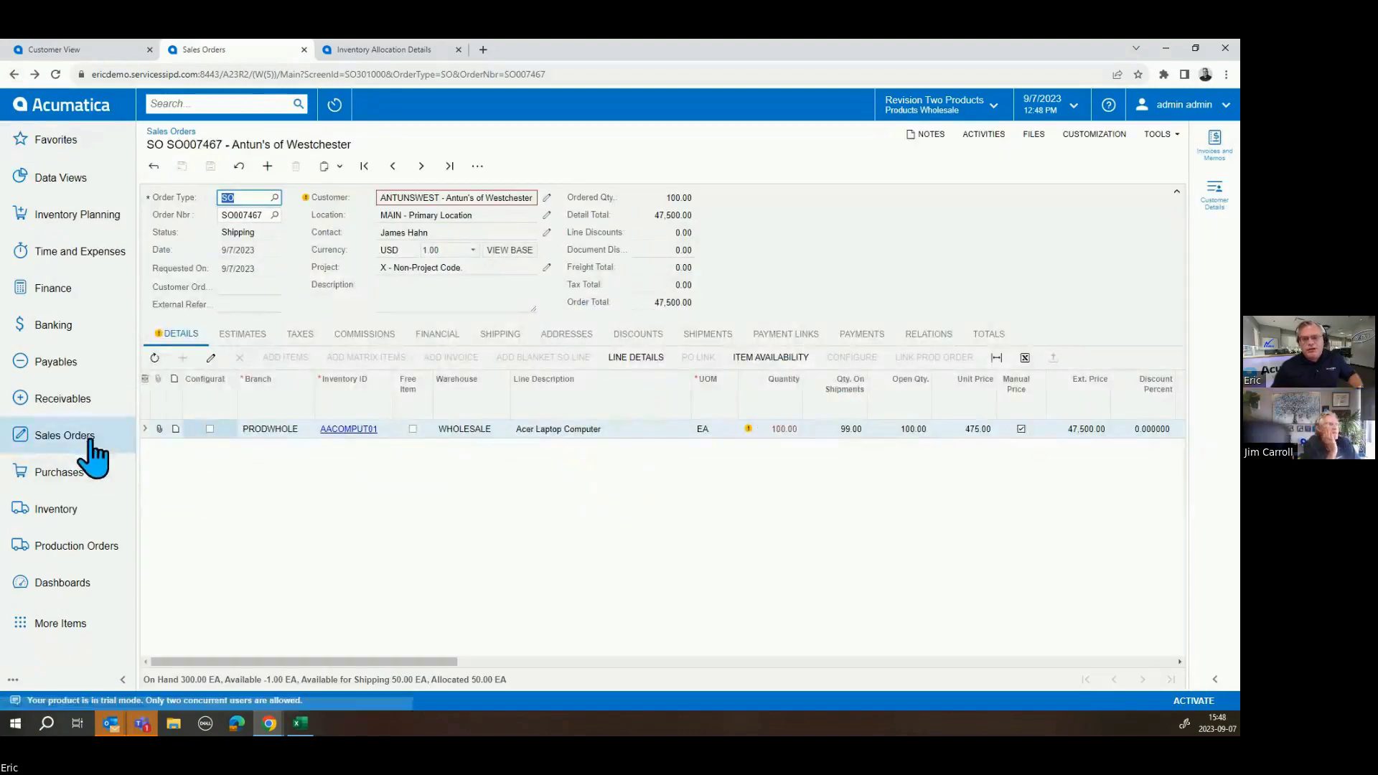
pyautogui.click(90, 445)
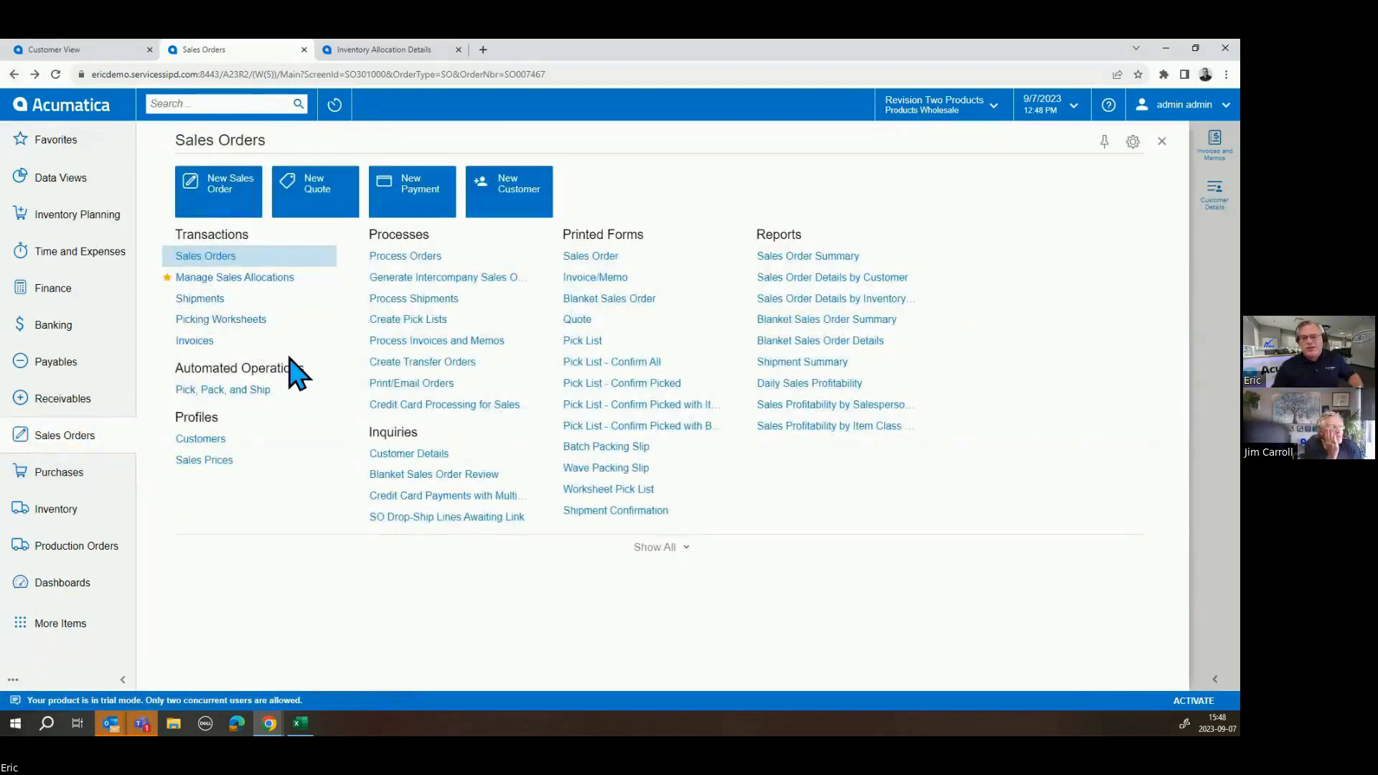